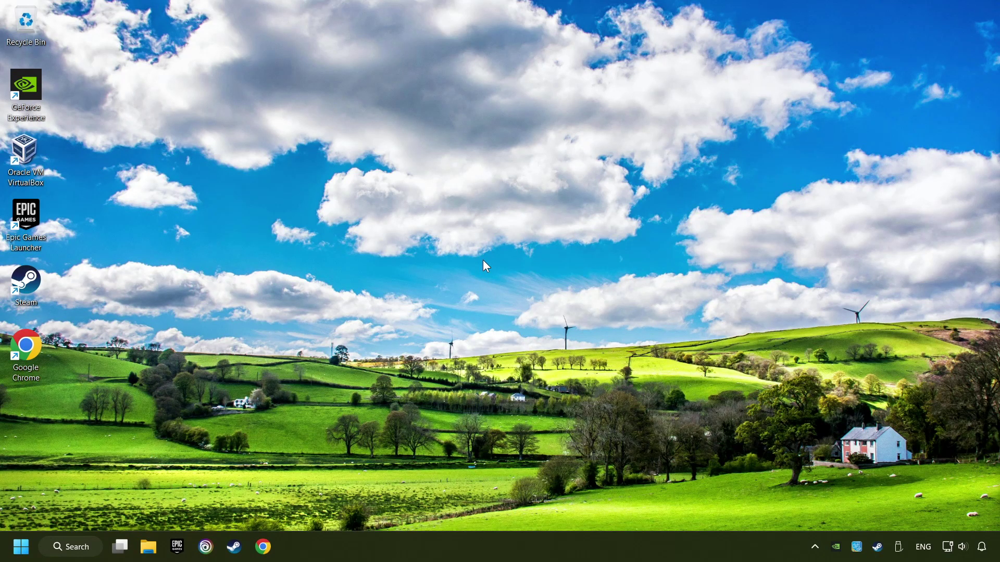
# Search Windows for 'device manager' and launch Device Manager from the best match.
pyautogui.click(72, 546)
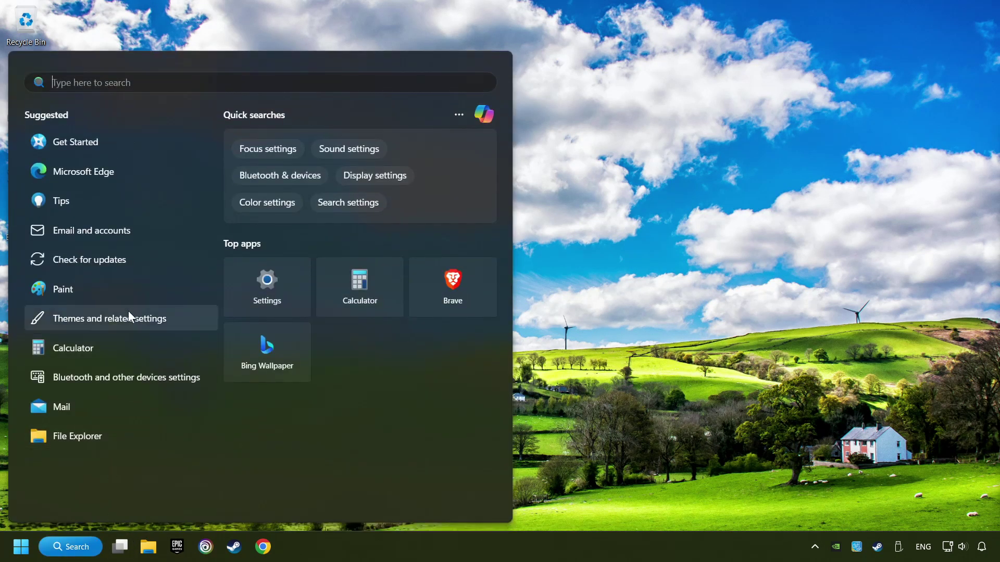
pyautogui.write('device manager')
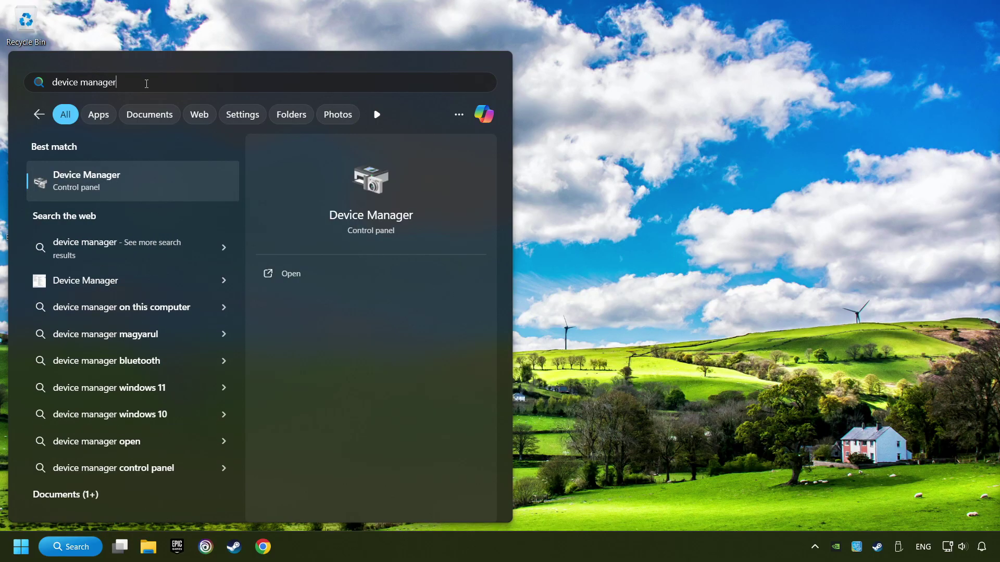
pyautogui.click(207, 180)
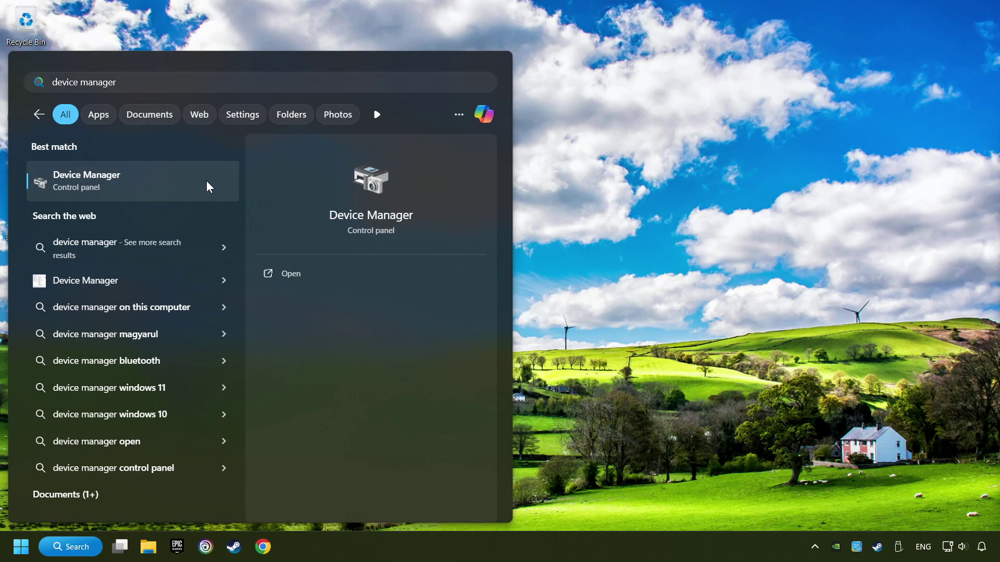
# Disable the Xbox 360 Controller for Windows under Xbox 360 Peripherals, confirm, then re-enable it.
pyautogui.moveTo(210, 46); pyautogui.dragTo(389, 107)
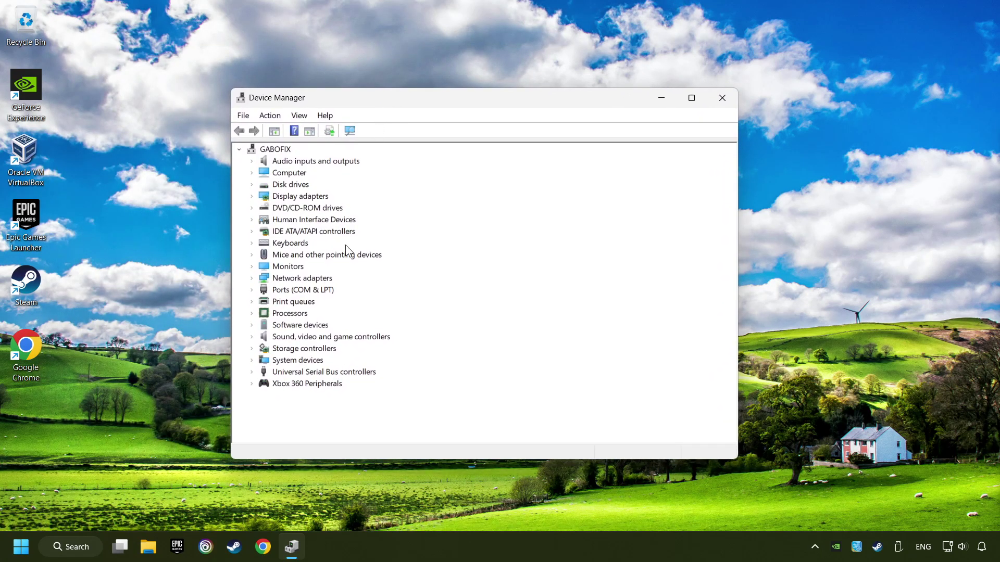
pyautogui.click(289, 383)
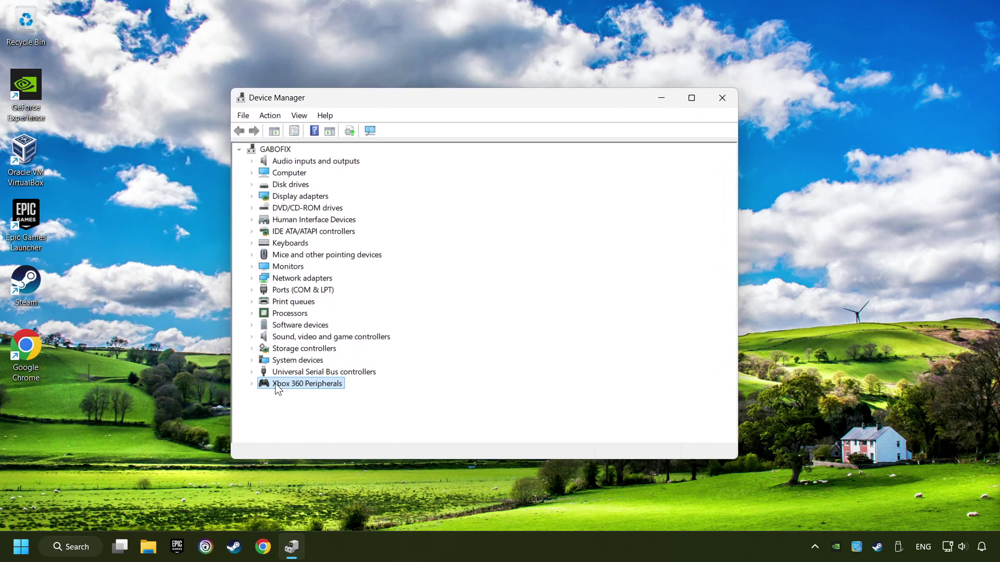
pyautogui.click(252, 383)
pyautogui.click(365, 396)
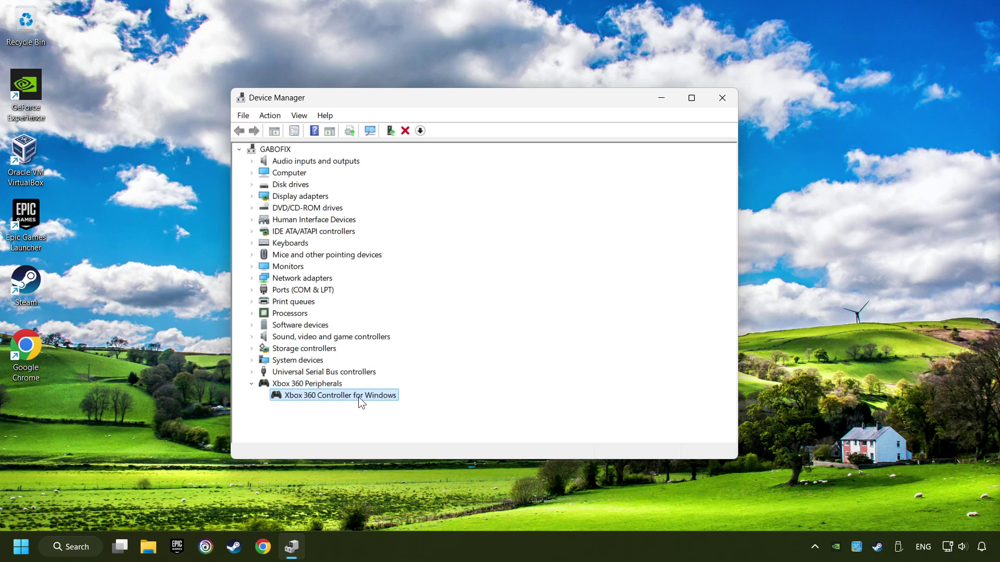
pyautogui.rightClick(352, 396)
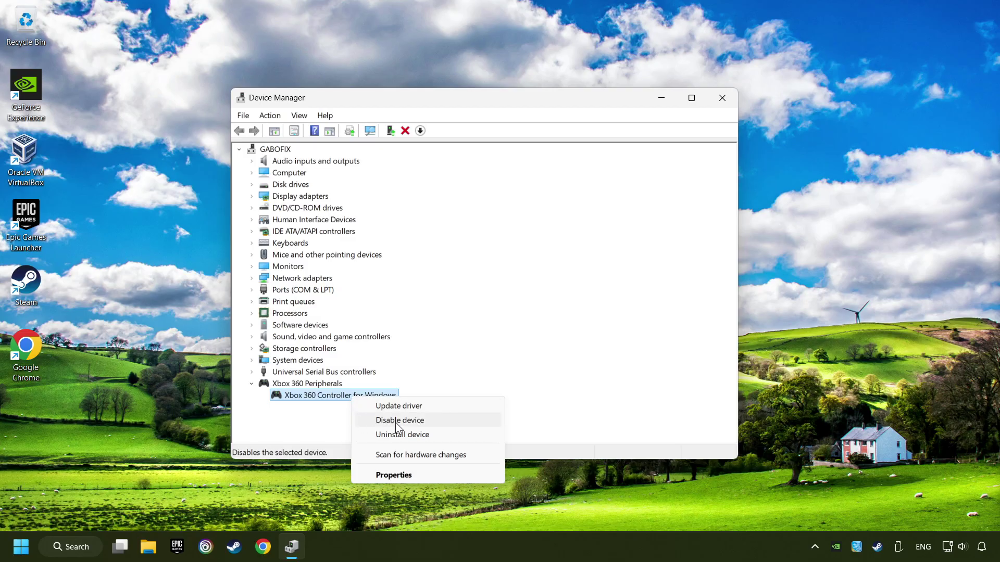
pyautogui.click(436, 421)
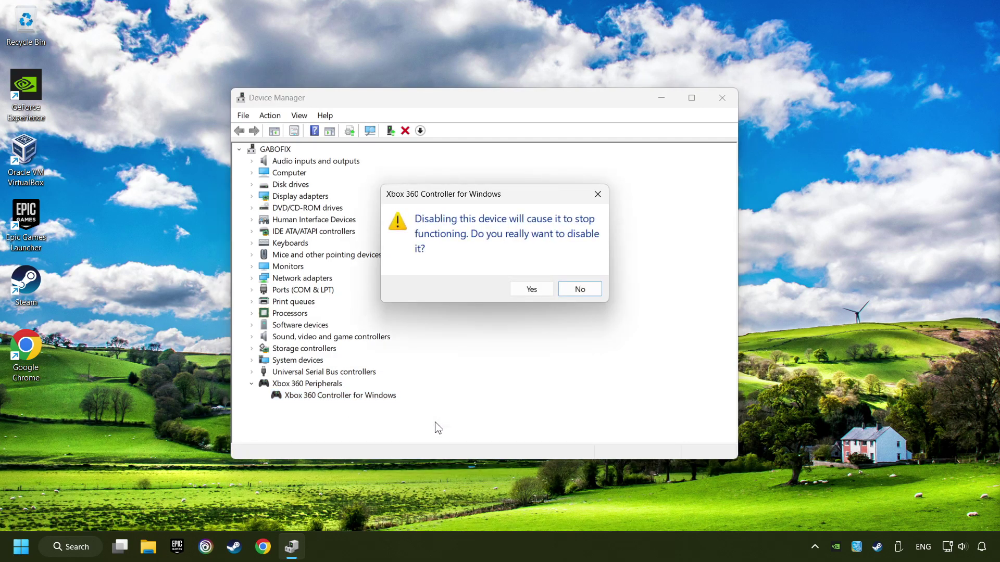
pyautogui.click(531, 289)
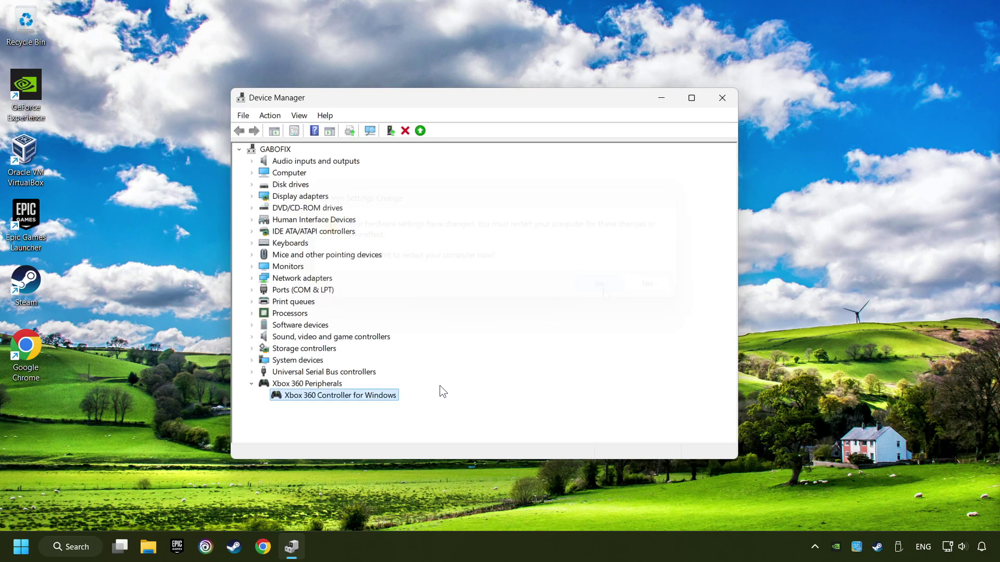
pyautogui.rightClick(354, 395)
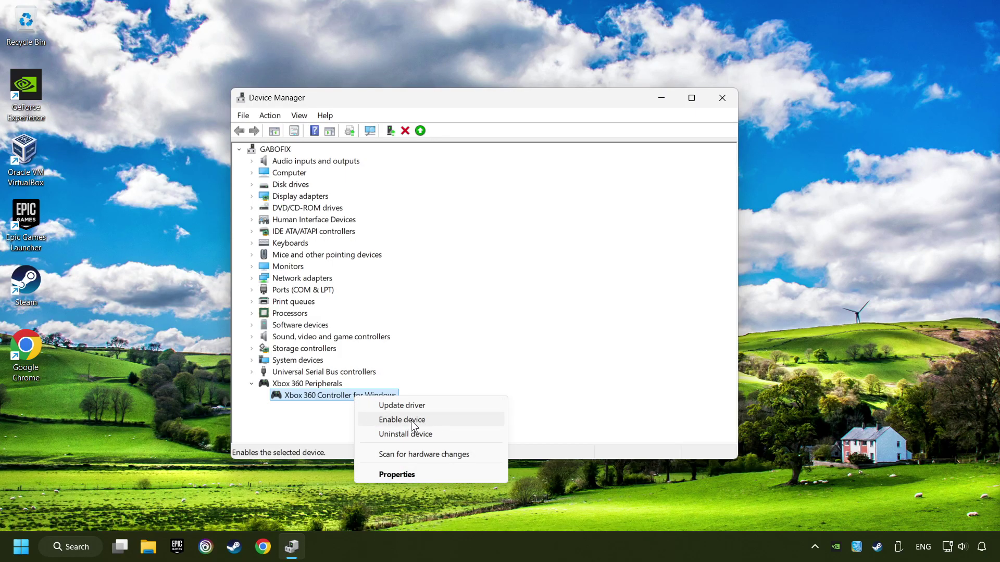
pyautogui.click(413, 421)
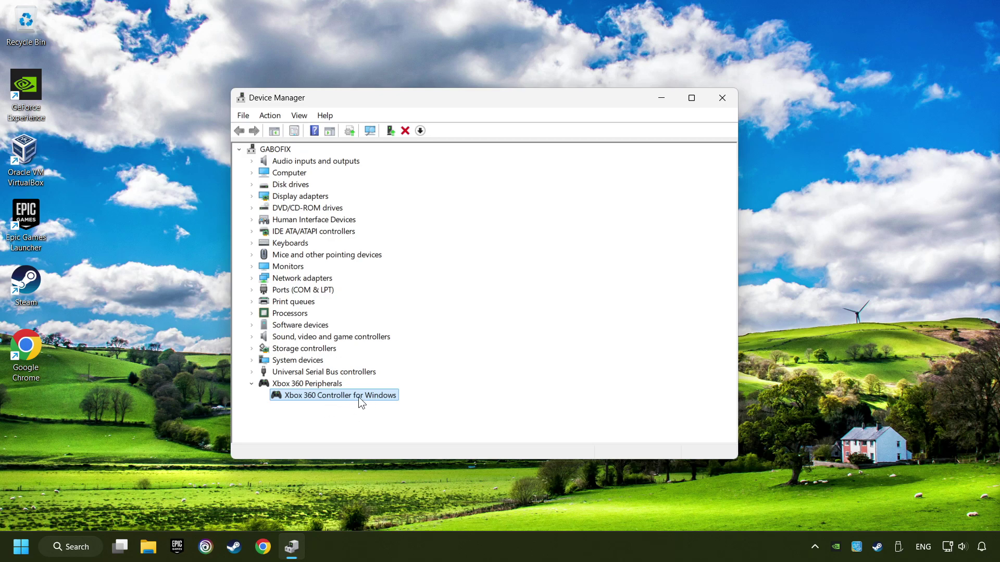
# Reinstall the Xbox 360 Controller for Windows driver using the first model in the compatible-driver list.
pyautogui.rightClick(361, 403)
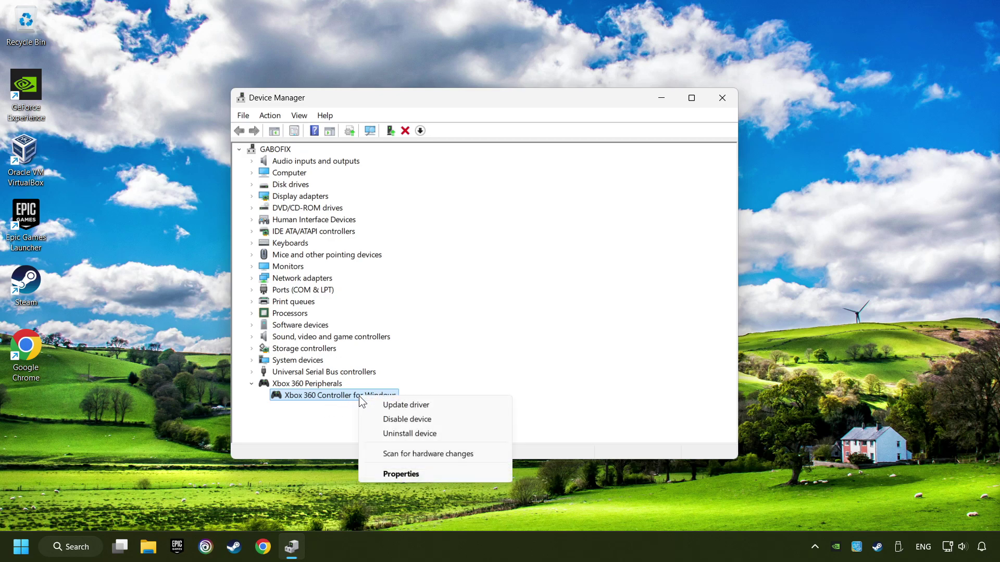
pyautogui.click(420, 410)
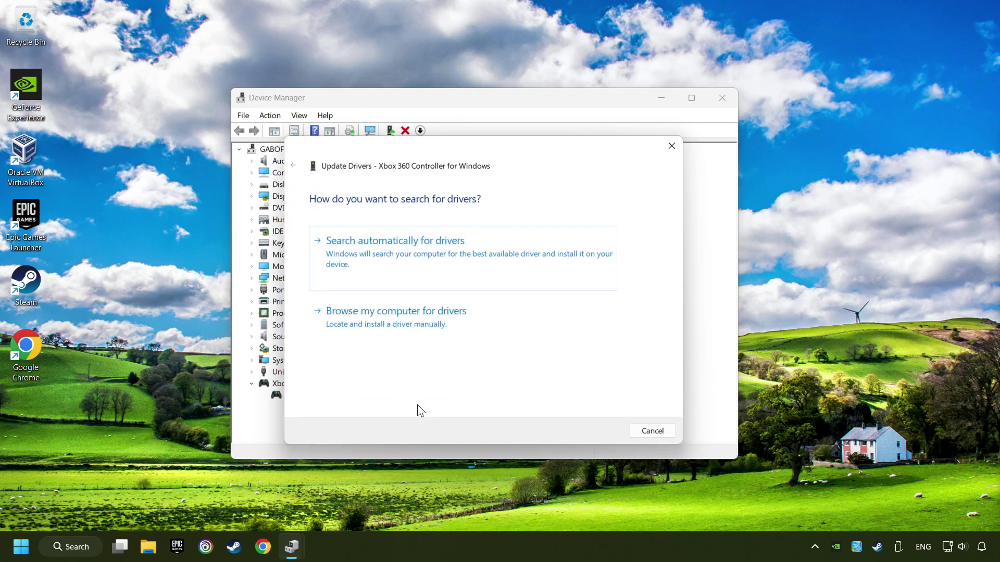
pyautogui.click(422, 323)
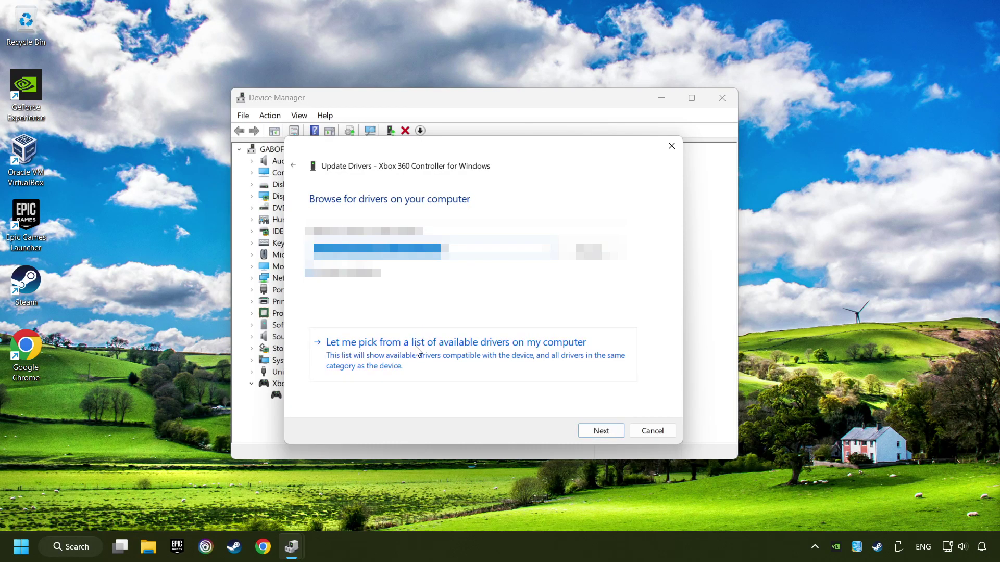
pyautogui.click(443, 354)
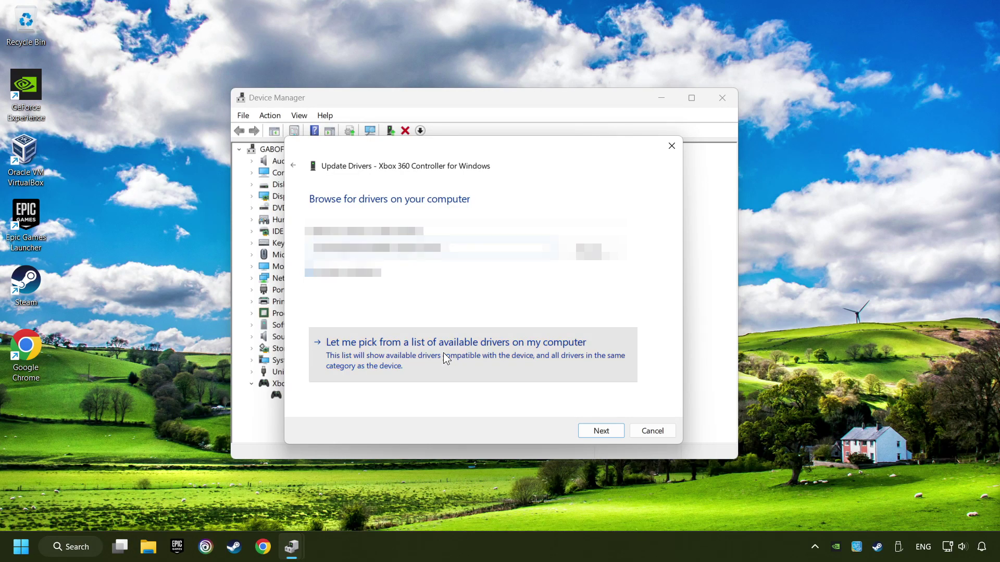
pyautogui.click(348, 314)
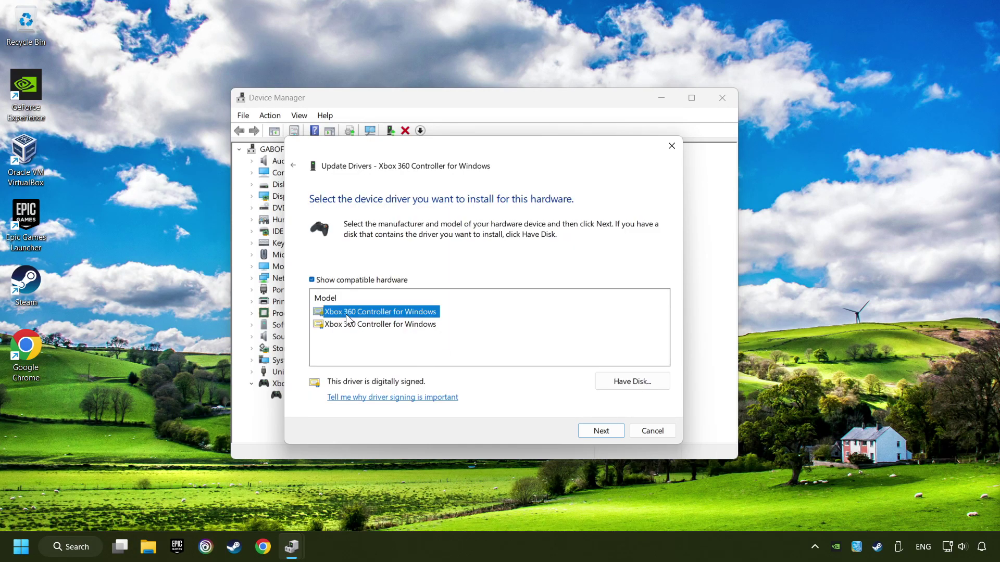
pyautogui.click(600, 433)
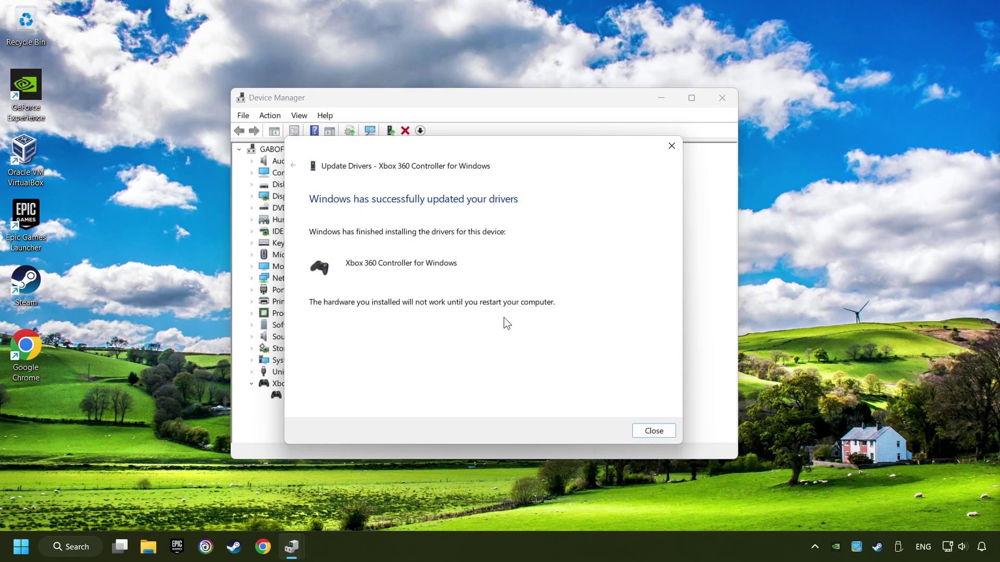
pyautogui.click(654, 431)
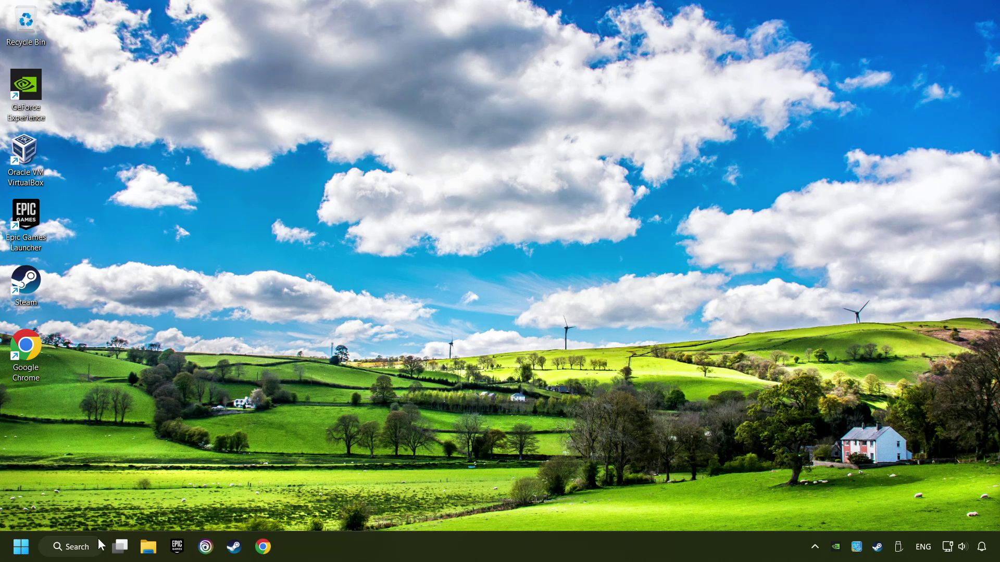
# Relaunch Device Manager from a 'device manager' search and centre its window.
pyautogui.click(80, 551)
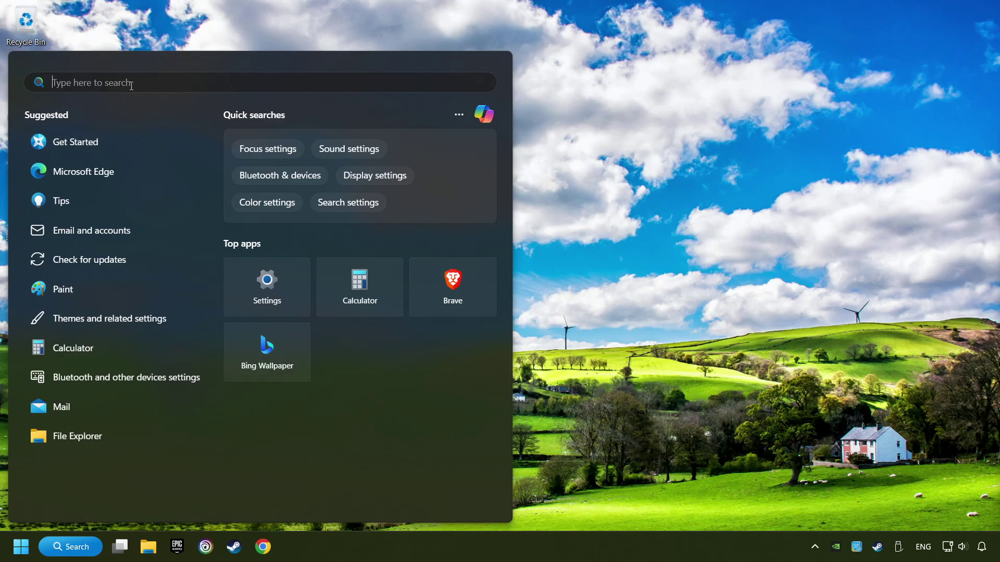
pyautogui.write('device manager')
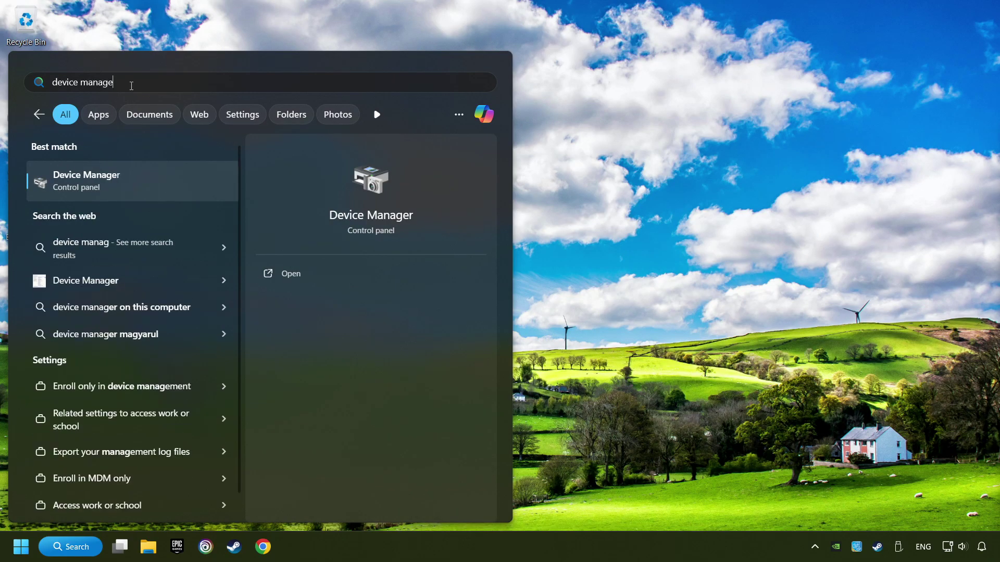
pyautogui.click(197, 181)
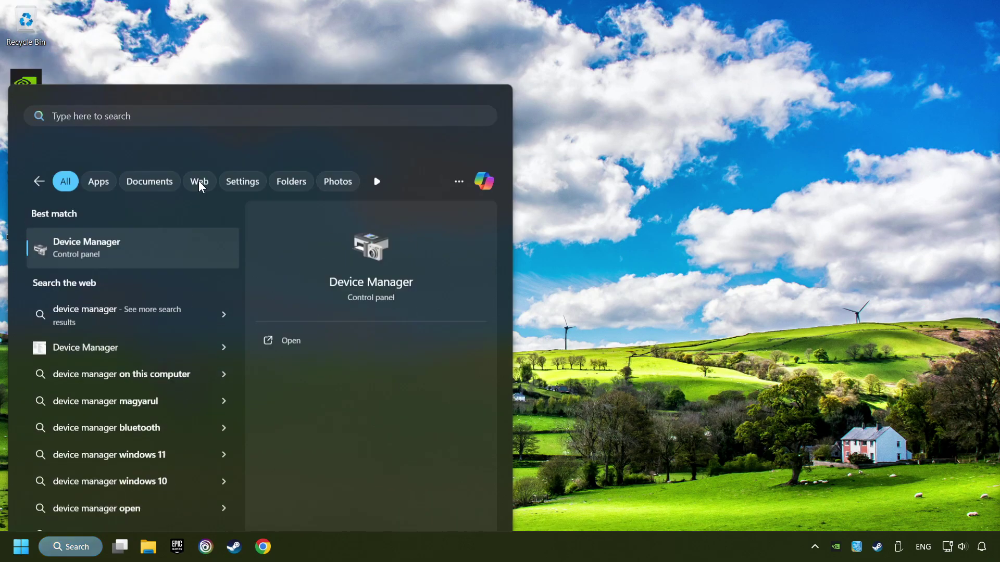
pyautogui.moveTo(210, 42); pyautogui.dragTo(405, 101)
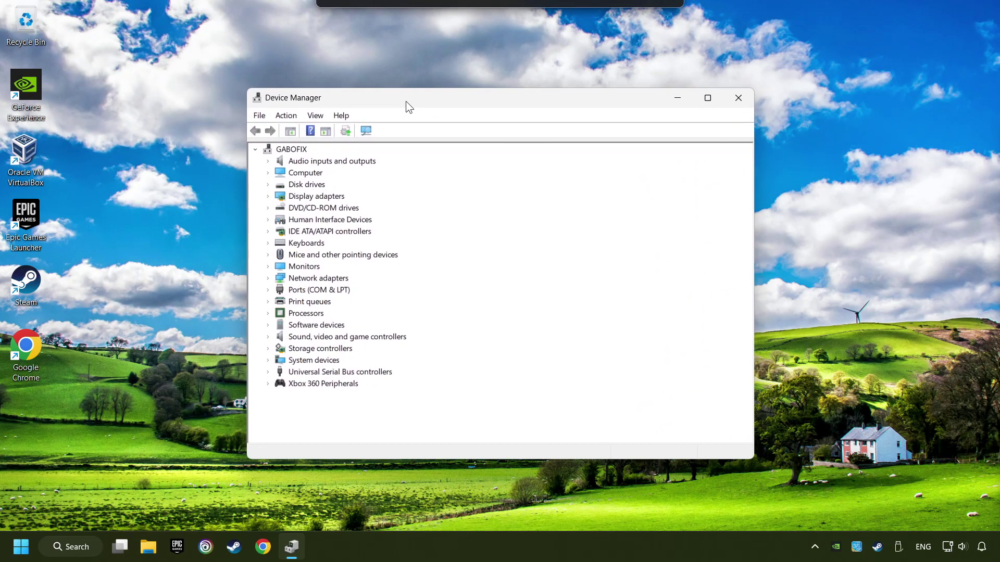
# Expand Universal Serial Bus controllers and bring up the context menu for the first Generic USB Hub.
pyautogui.click(291, 373)
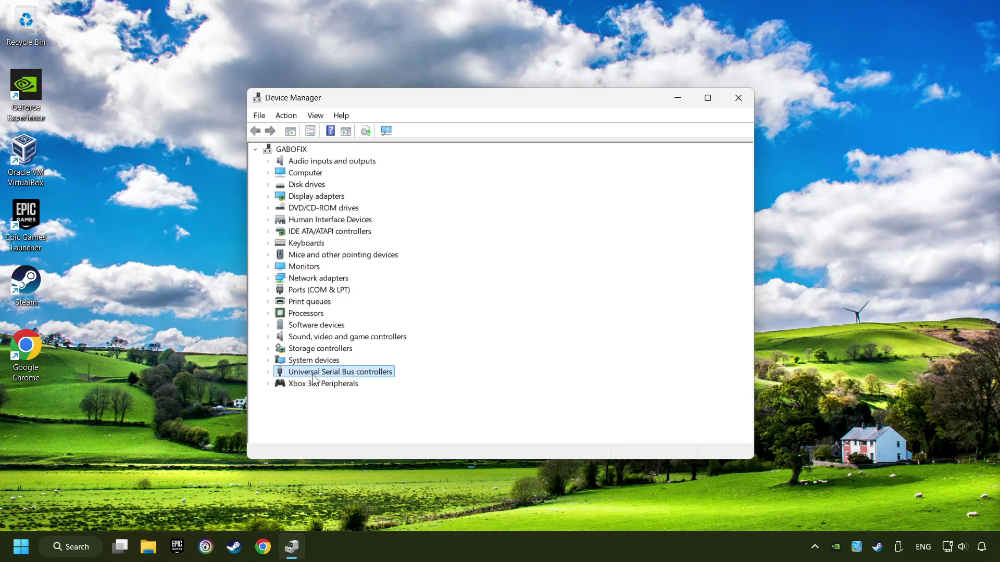
pyautogui.click(269, 373)
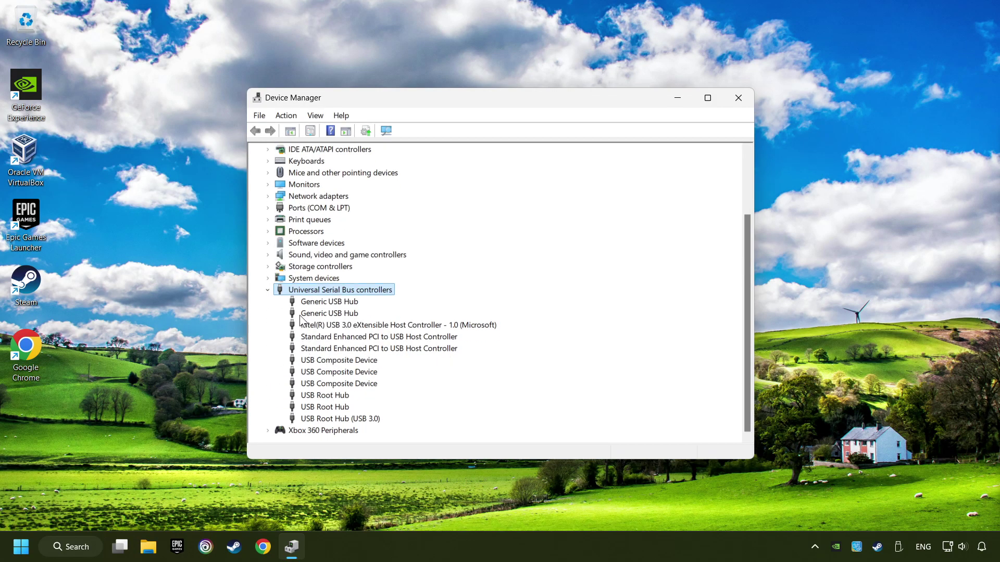
pyautogui.click(304, 303)
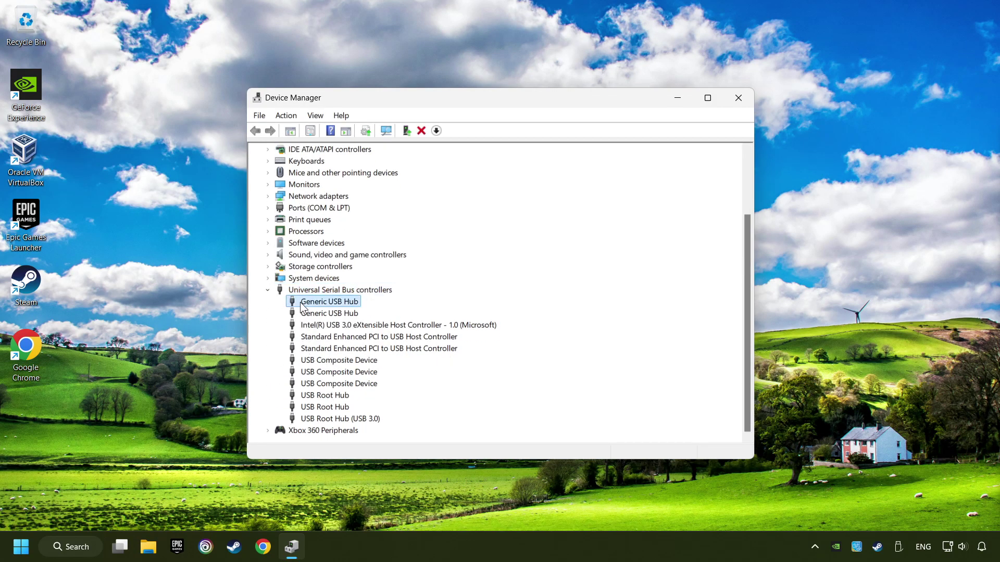
pyautogui.rightClick(359, 303)
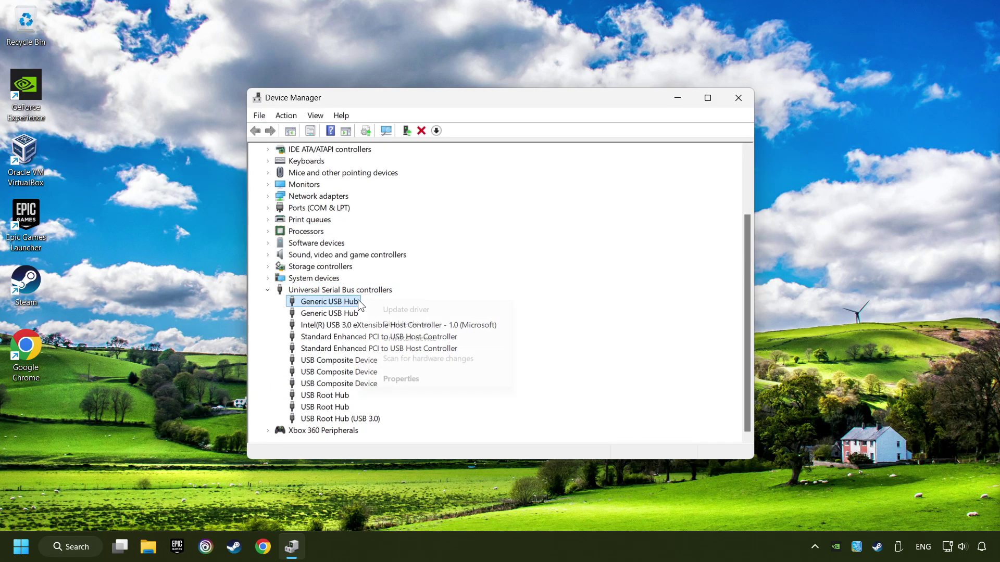
pyautogui.click(418, 378)
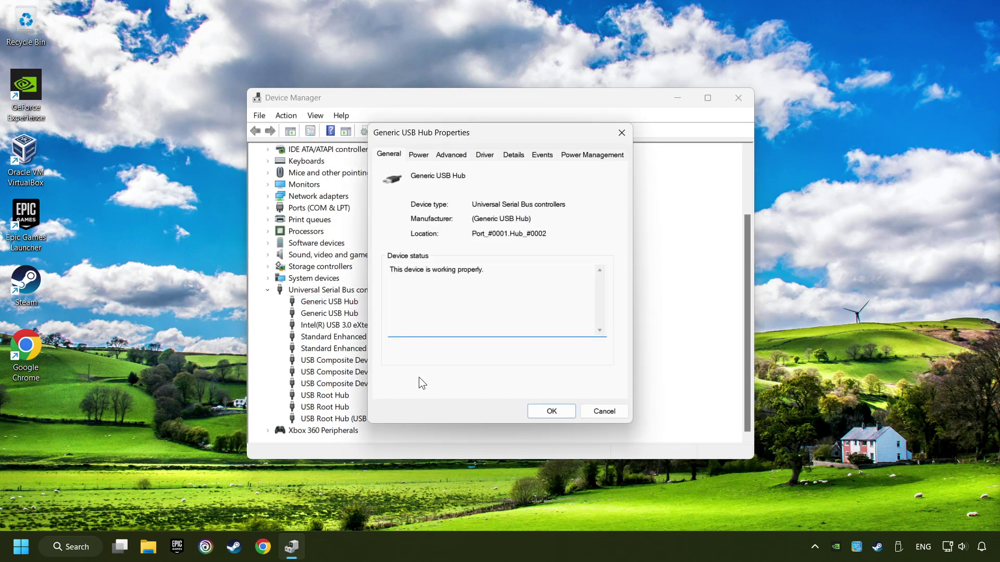
pyautogui.click(603, 163)
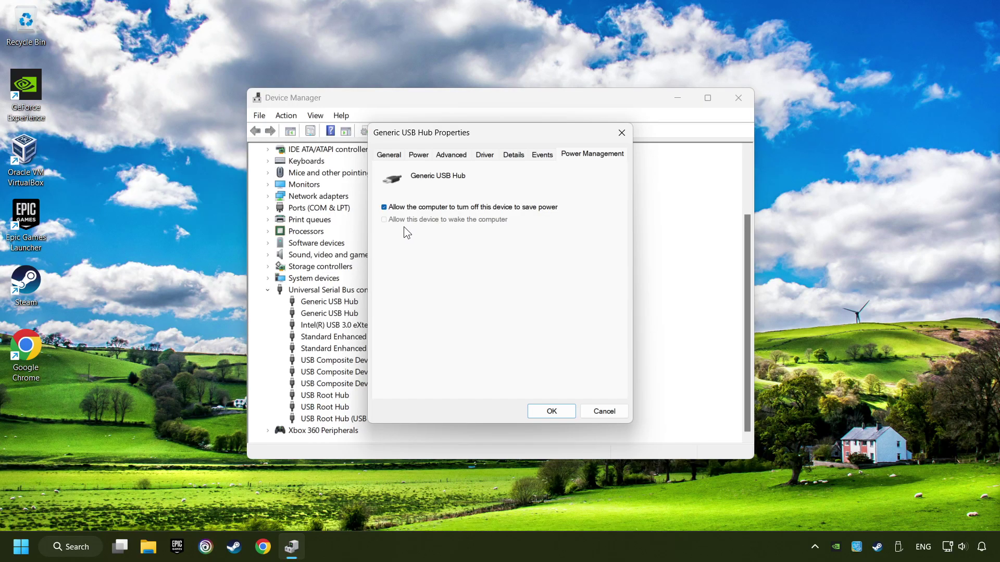
pyautogui.click(552, 412)
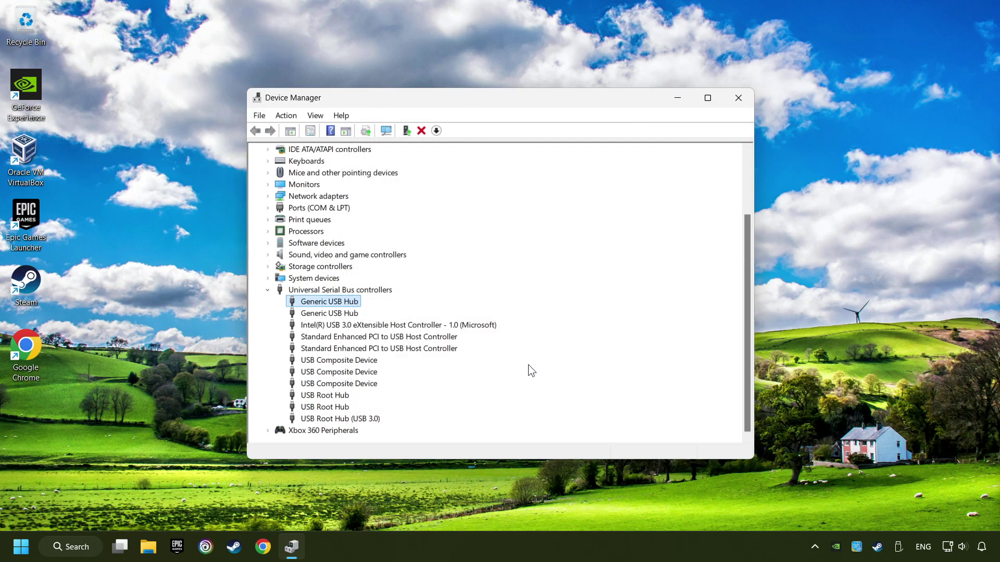
# Close Device Manager, open Set up USB game controllers via a 'controllers' search, and centre it.
pyautogui.click(740, 101)
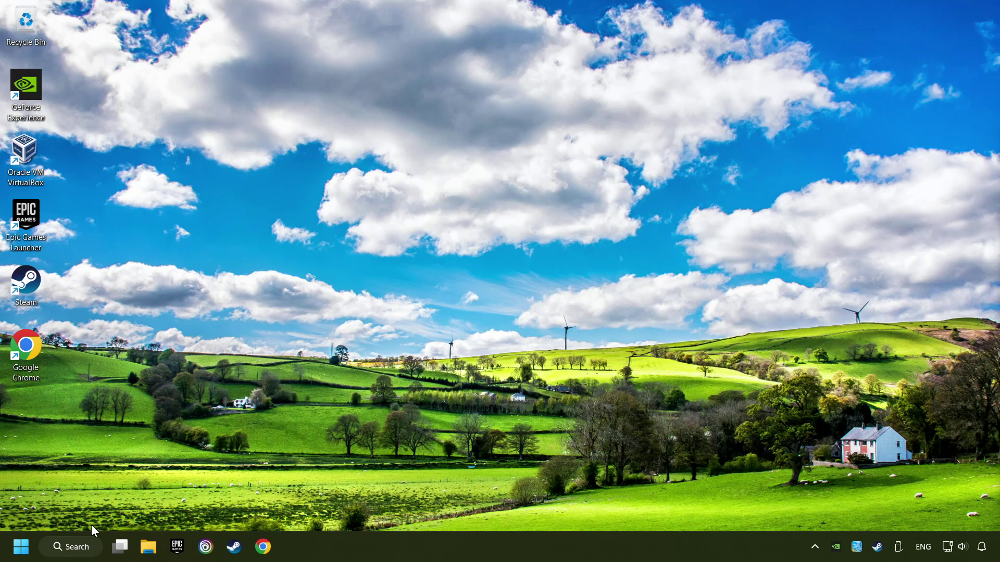
pyautogui.click(85, 550)
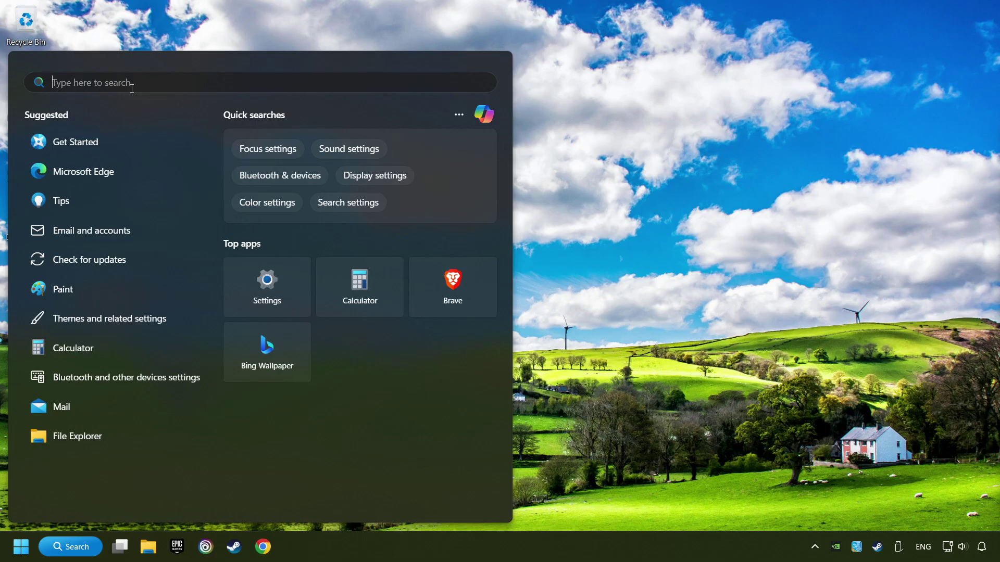
pyautogui.write('control Panel')
pyautogui.press('BackSpace')
pyautogui.press('BackSpace')
pyautogui.press('BackSpace')
pyautogui.press('BackSpace')
pyautogui.press('BackSpace')
pyautogui.press('BackSpace')
pyautogui.write('lers')
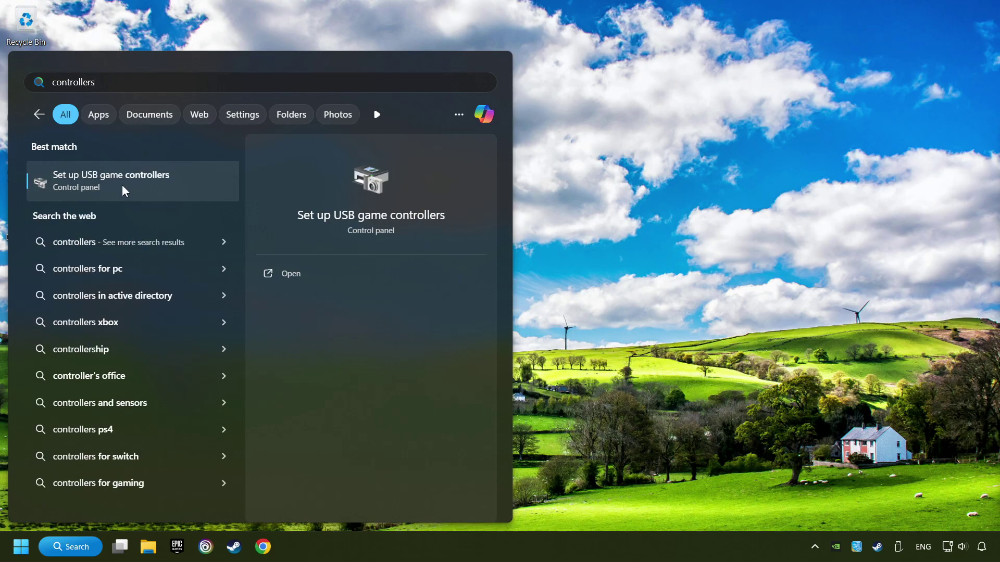
pyautogui.click(189, 186)
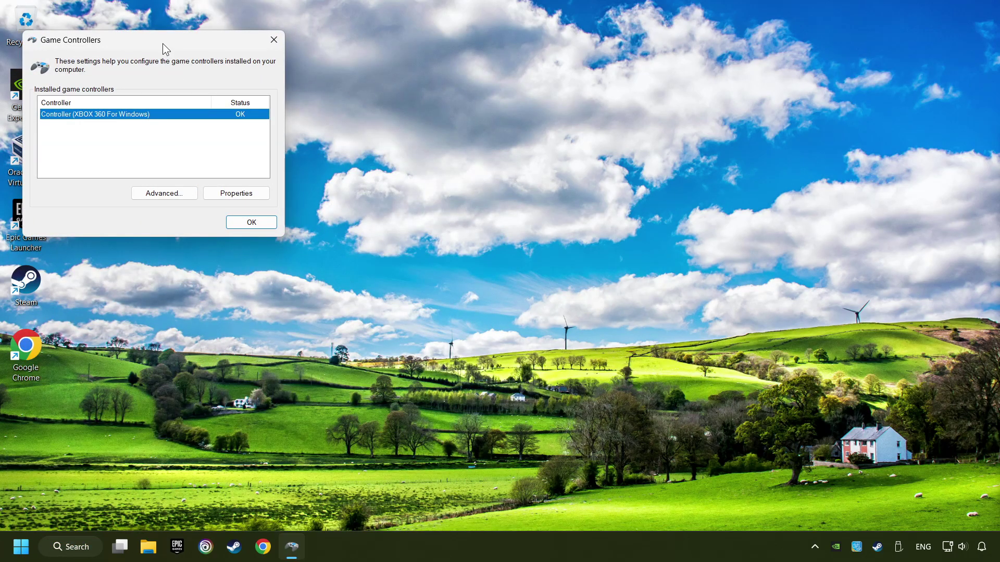
pyautogui.moveTo(160, 39); pyautogui.dragTo(501, 175)
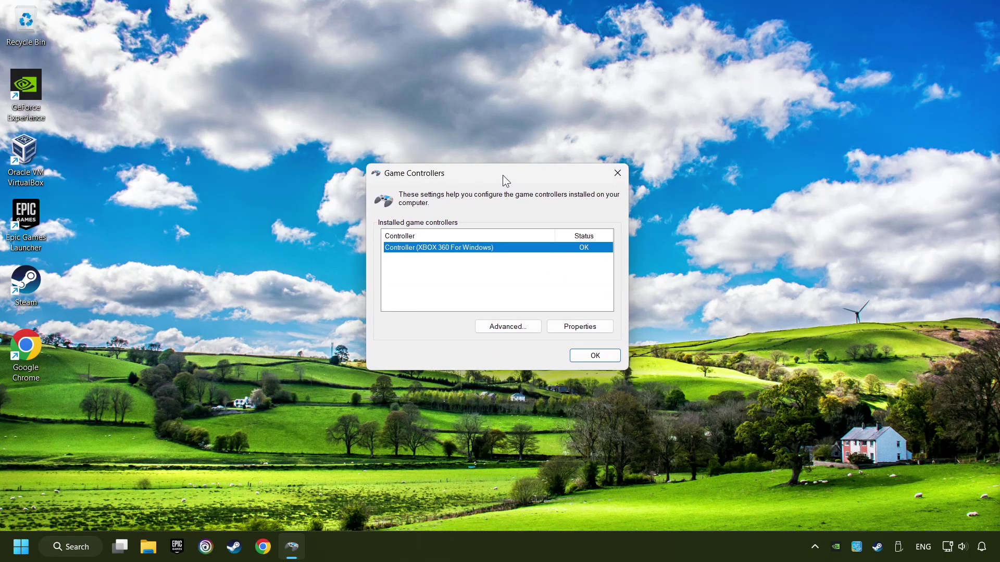
# Open the XBOX 360 controller's Properties Settings and reset its calibration to default.
pyautogui.click(580, 330)
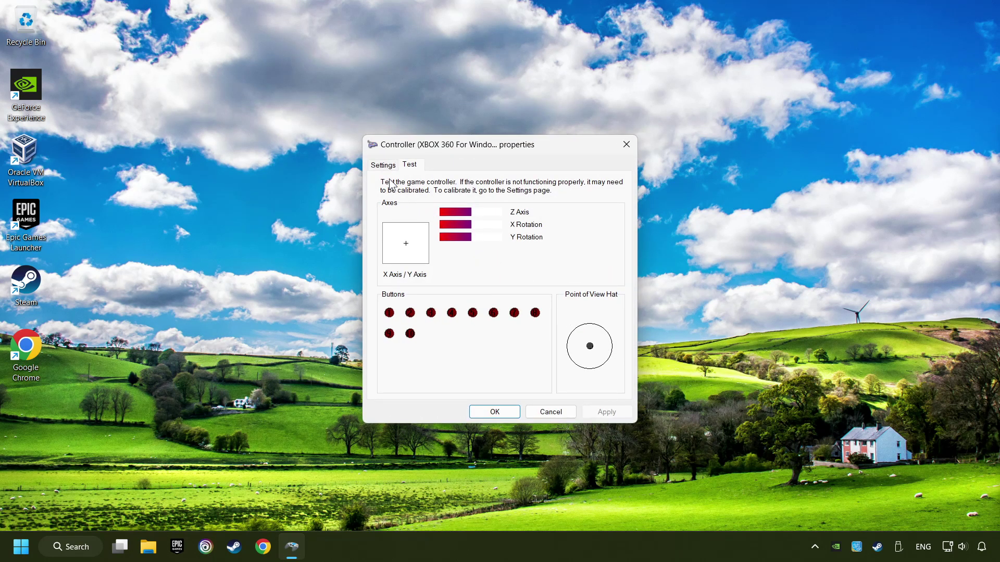
pyautogui.click(383, 166)
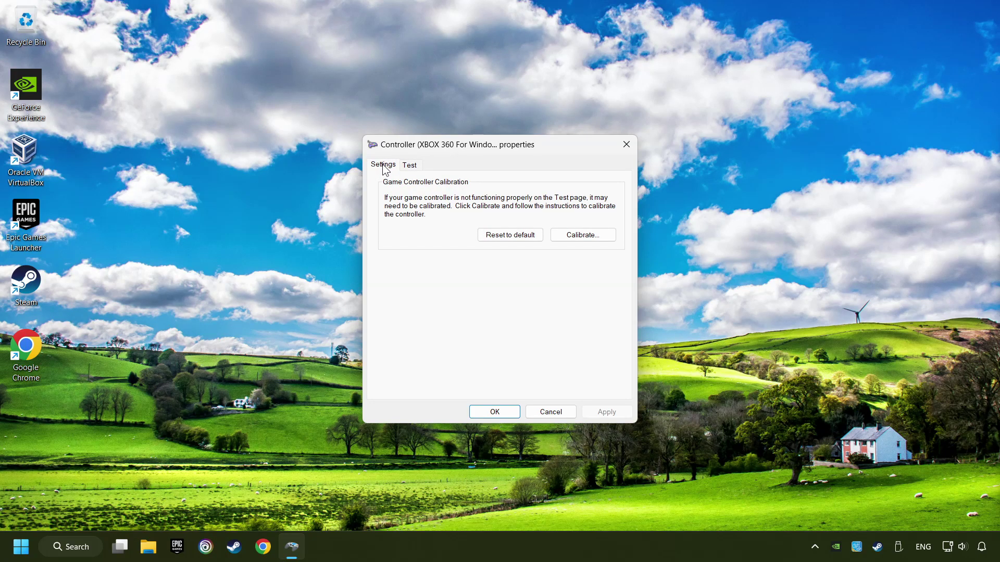
pyautogui.click(499, 240)
# Run the calibration wizard through center point, Z Axis, X and Y Rotation, then apply and close.
pyautogui.click(586, 237)
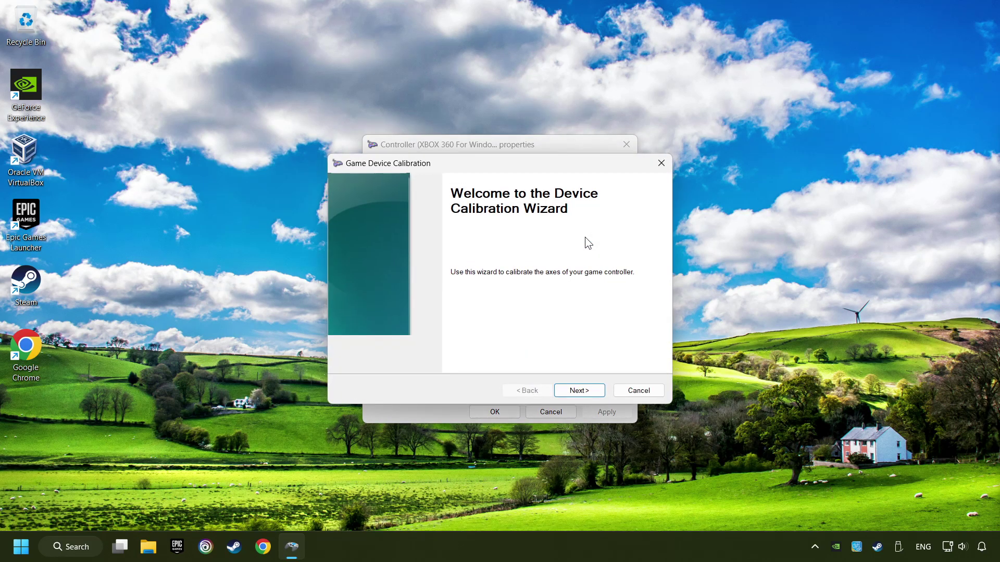
pyautogui.click(582, 391)
pyautogui.click(584, 392)
pyautogui.click(584, 392)
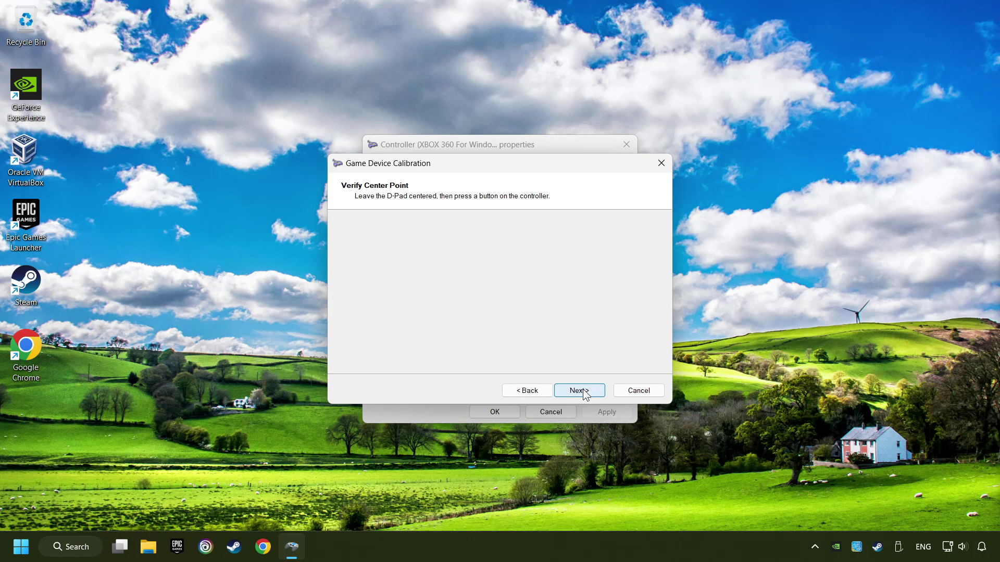
pyautogui.click(584, 391)
pyautogui.click(584, 391)
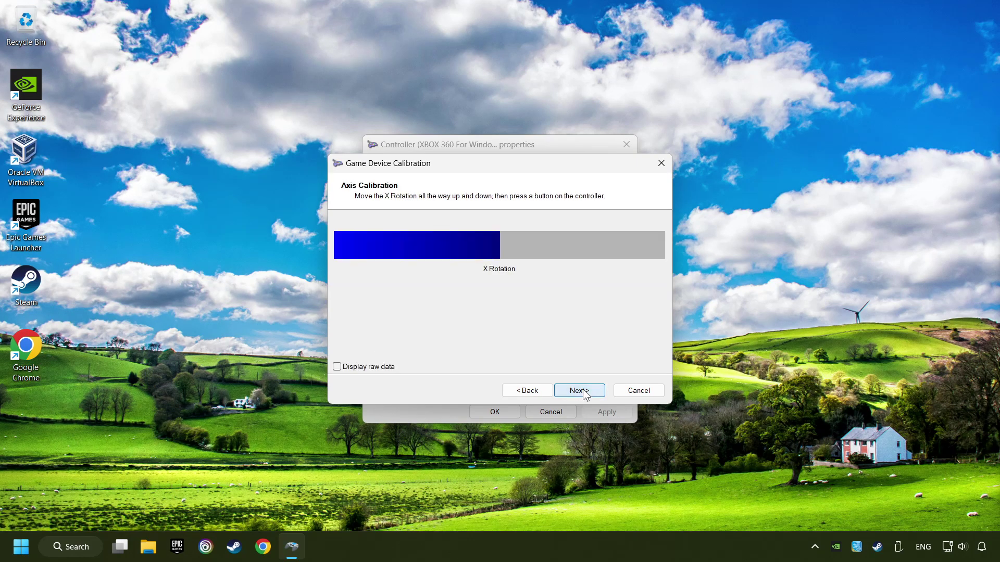
pyautogui.click(584, 392)
pyautogui.click(584, 391)
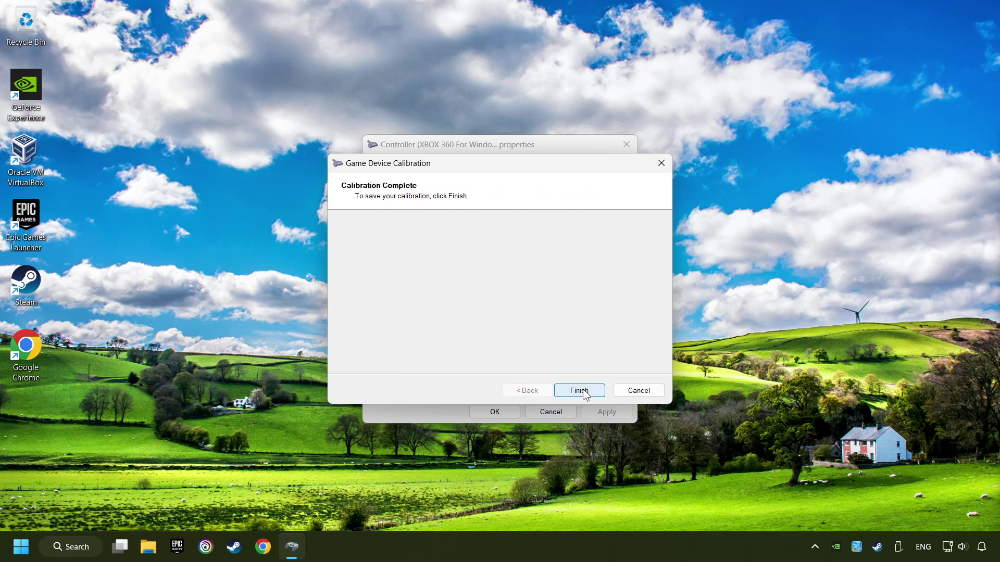
pyautogui.click(584, 391)
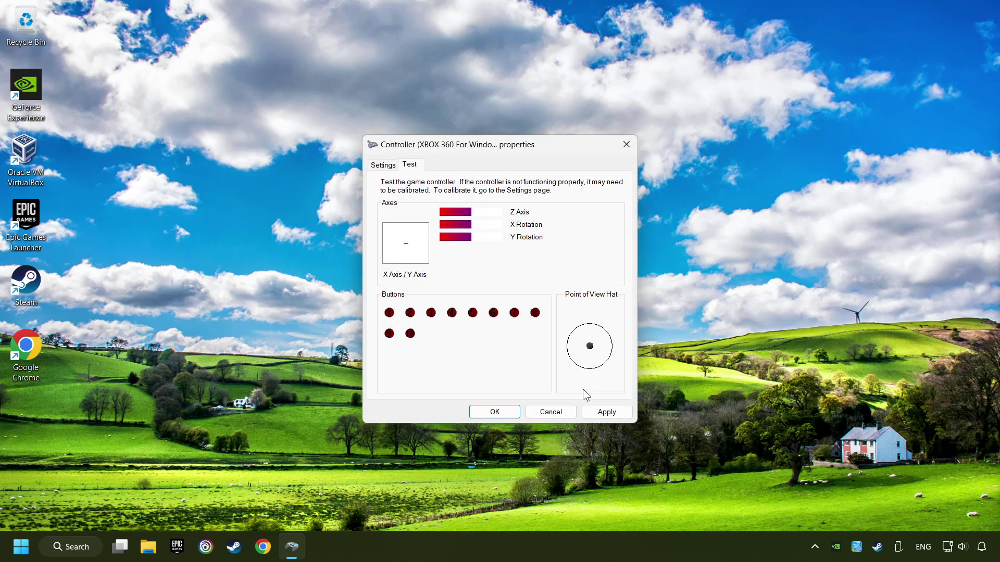
pyautogui.click(610, 414)
pyautogui.click(495, 412)
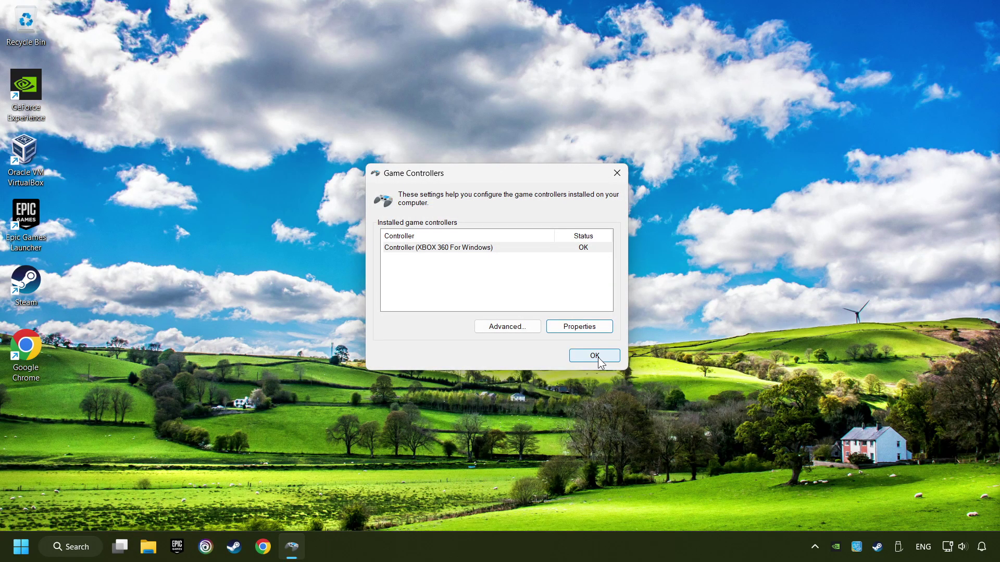
pyautogui.click(595, 355)
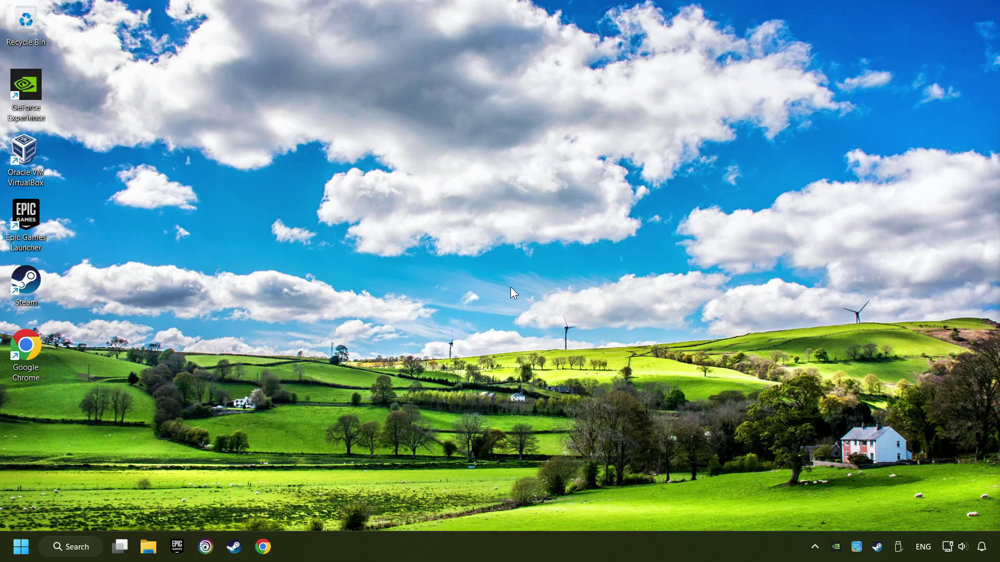
# Enable Steam Input for Xbox, Switch Pro and generic controllers in Steam's Controller settings, keeping PlayStation support.
pyautogui.click(234, 547)
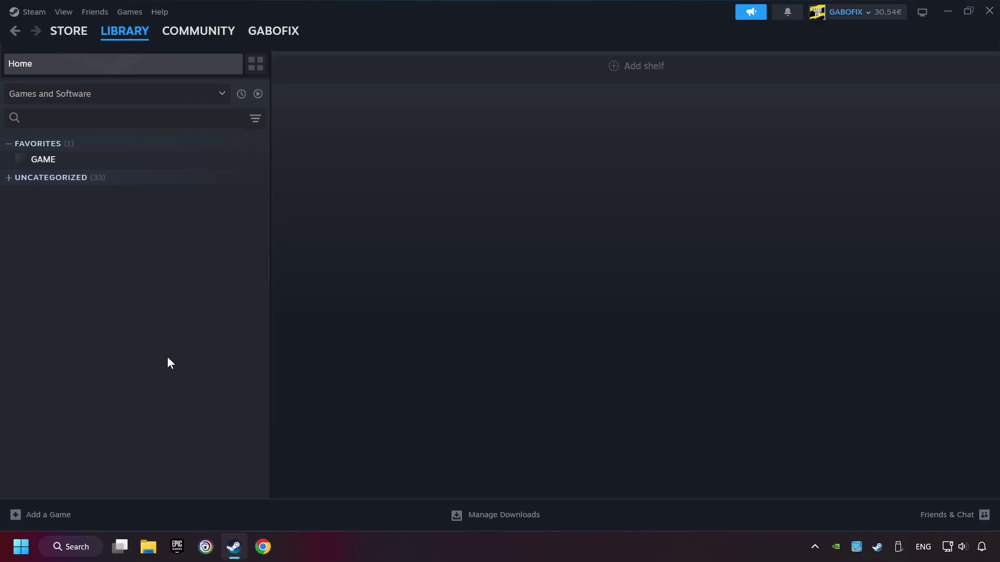
pyautogui.click(35, 12)
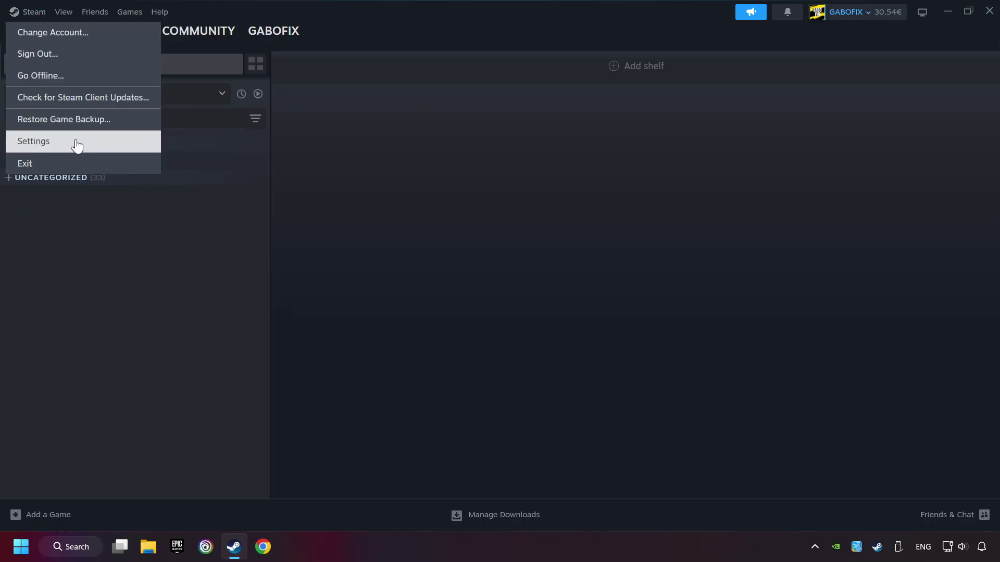
pyautogui.click(105, 147)
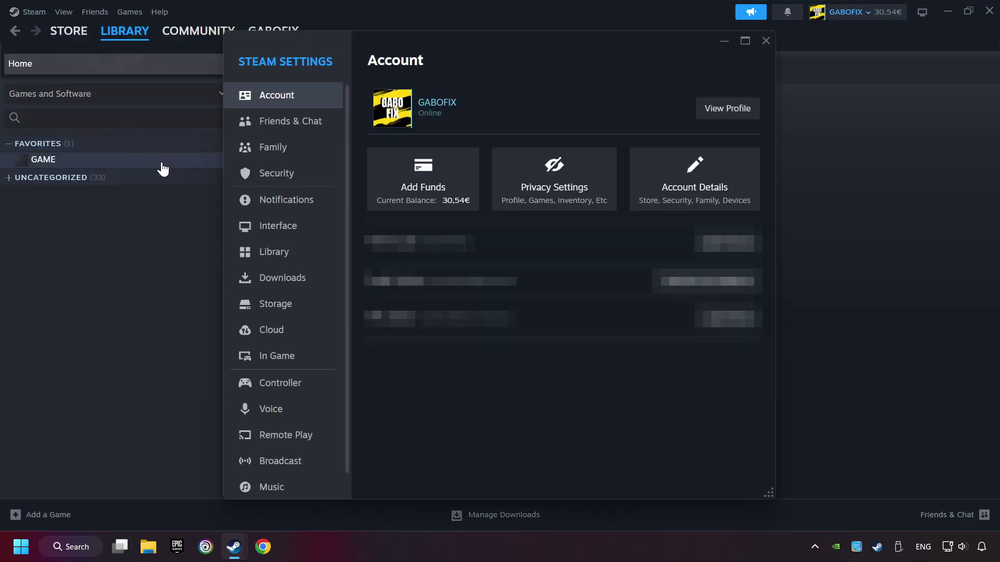
pyautogui.scroll(-1, 275, 280)
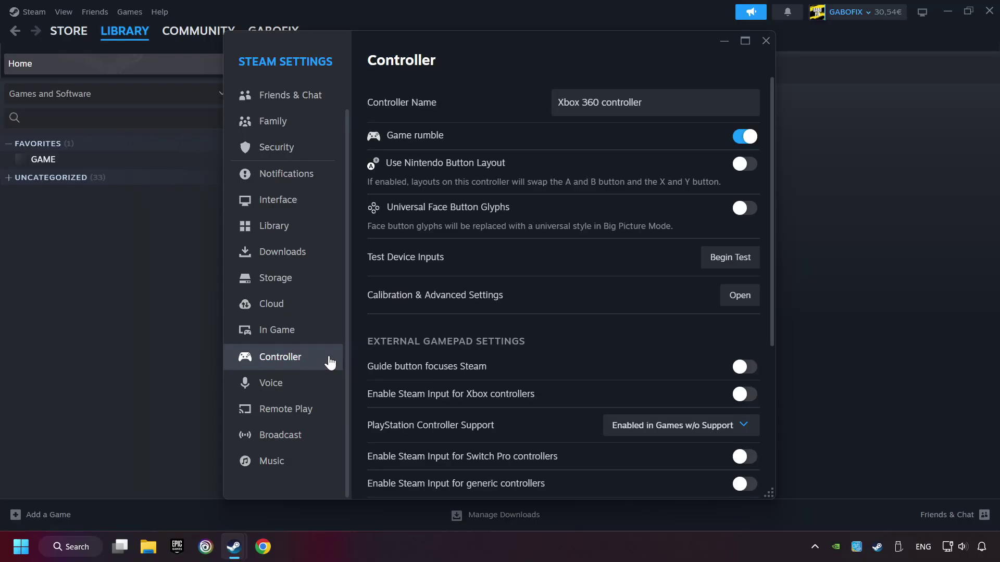
pyautogui.scroll(-3, 538, 315)
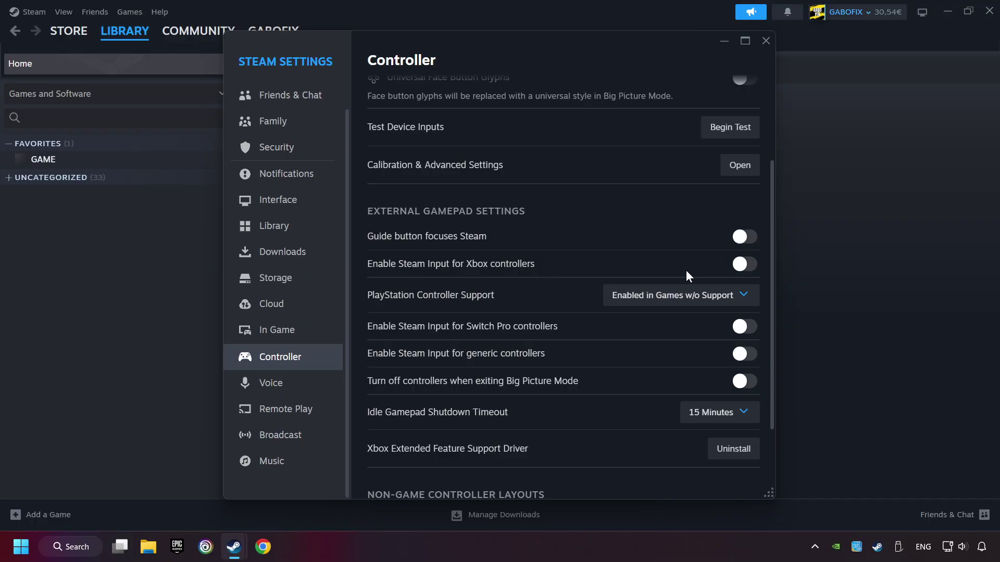
pyautogui.click(744, 266)
pyautogui.click(677, 296)
pyautogui.click(698, 350)
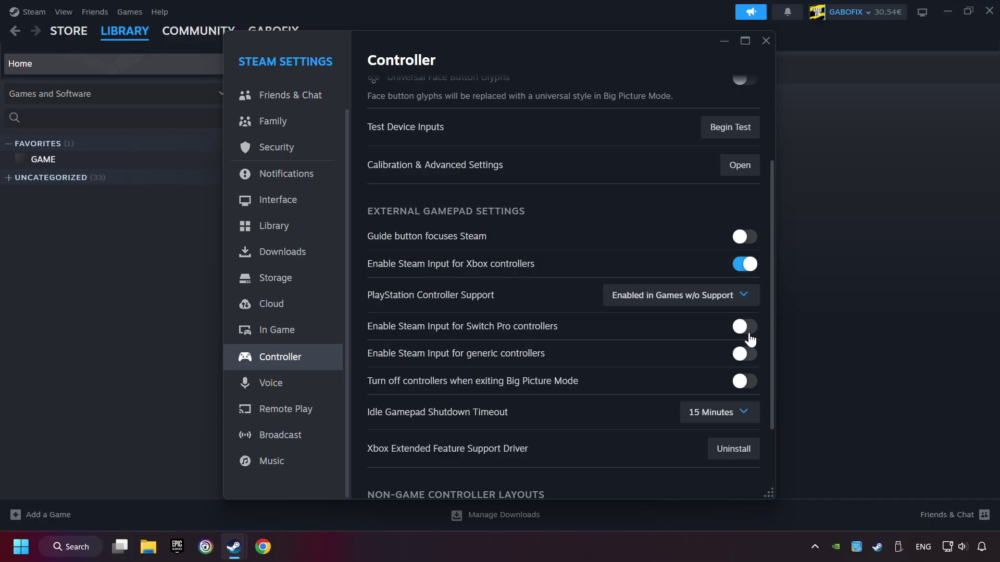
pyautogui.click(746, 328)
pyautogui.click(747, 354)
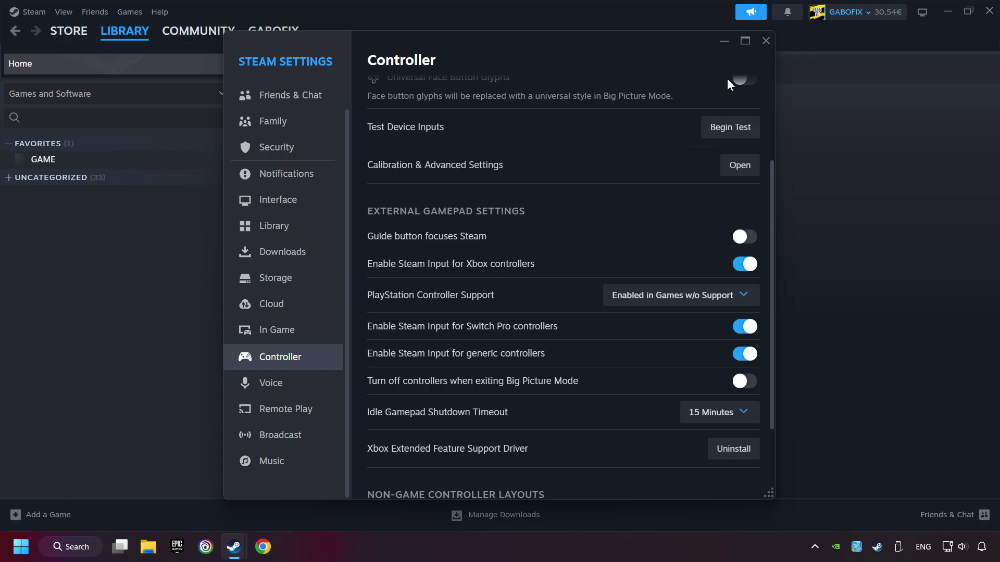
pyautogui.click(768, 43)
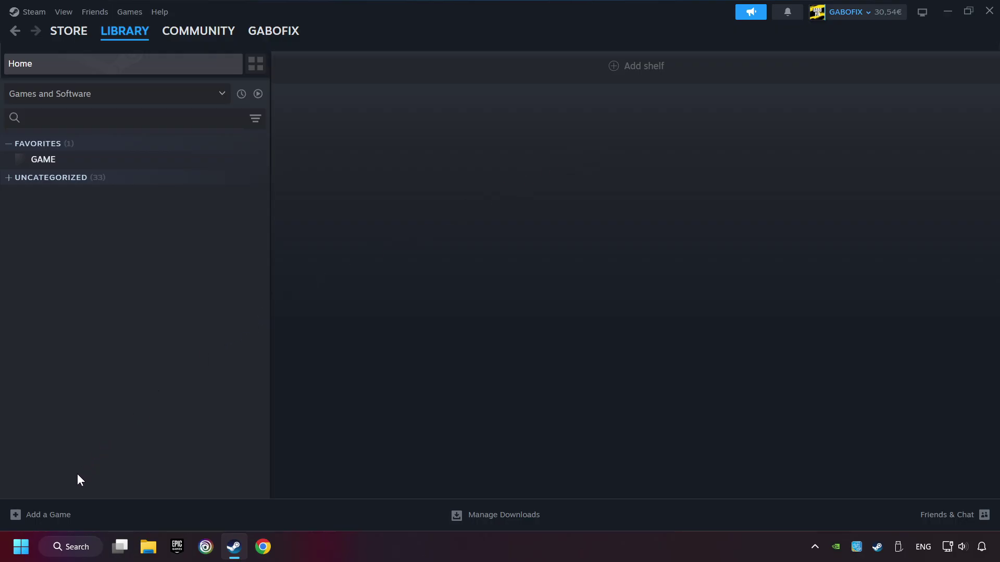
pyautogui.click(48, 518)
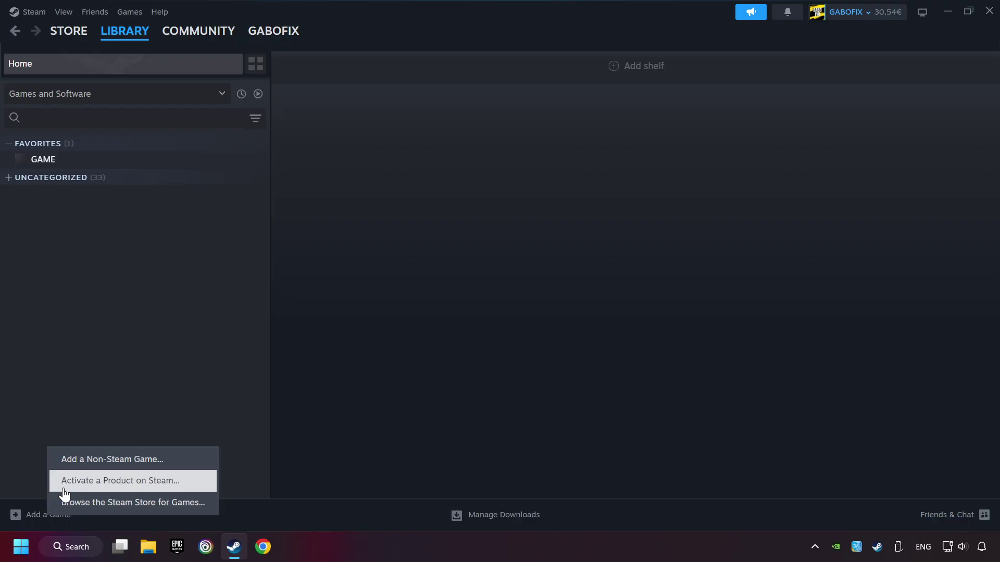
pyautogui.click(176, 462)
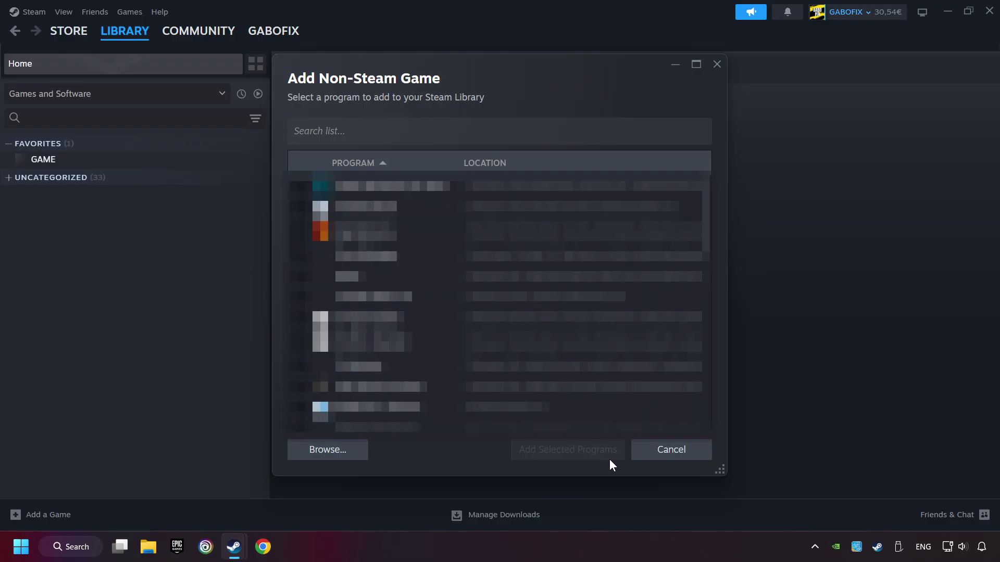
pyautogui.click(647, 456)
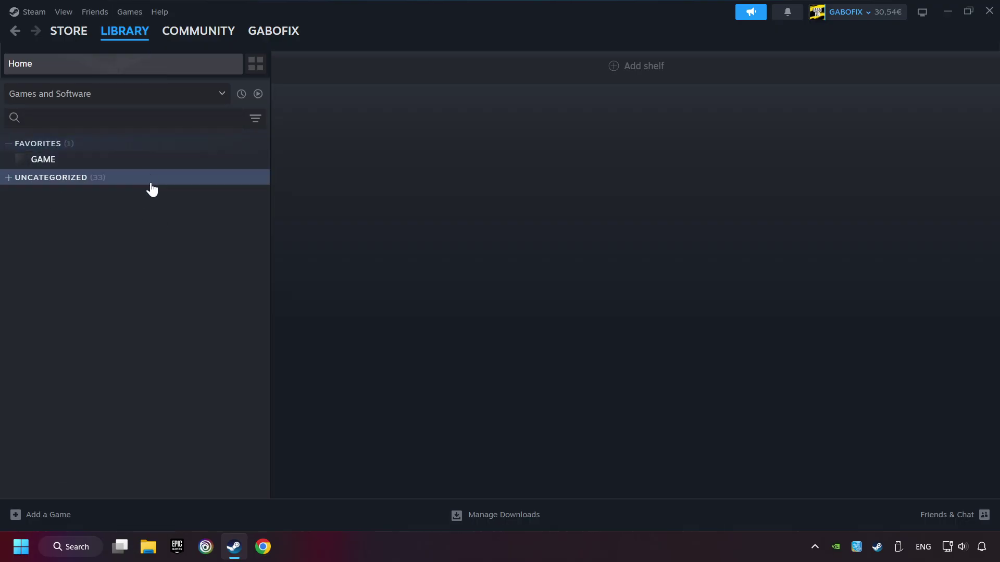
# Open GAME from Favorites in the Steam library sidebar.
pyautogui.click(115, 168)
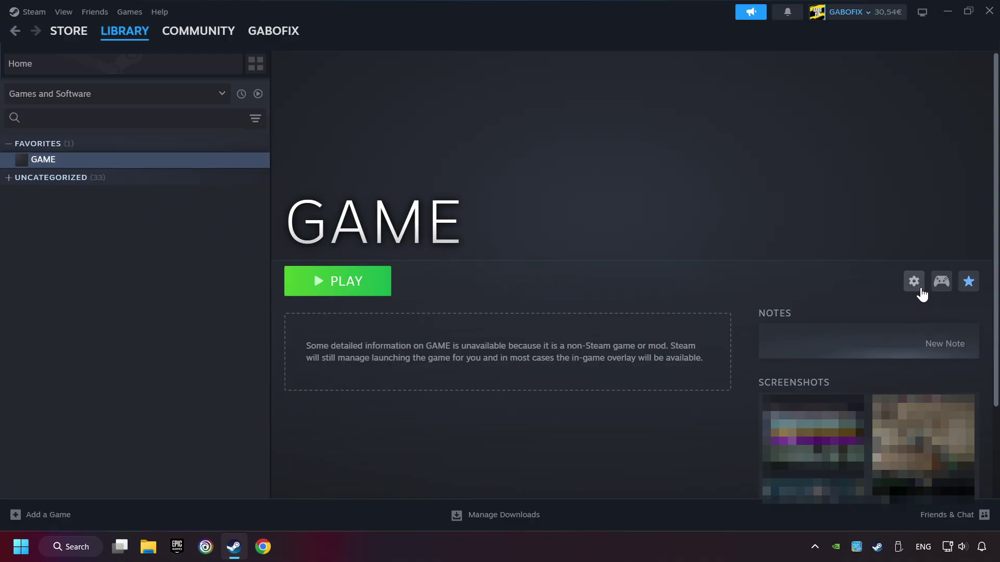
# Choose the Gamepad template as GAME's current button layout in its controller settings.
pyautogui.click(940, 292)
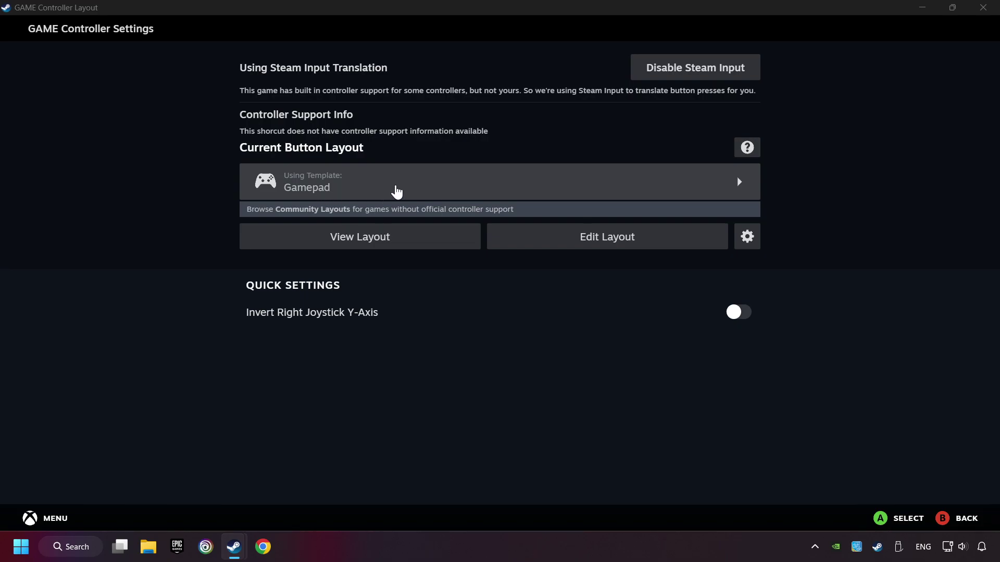
pyautogui.click(395, 190)
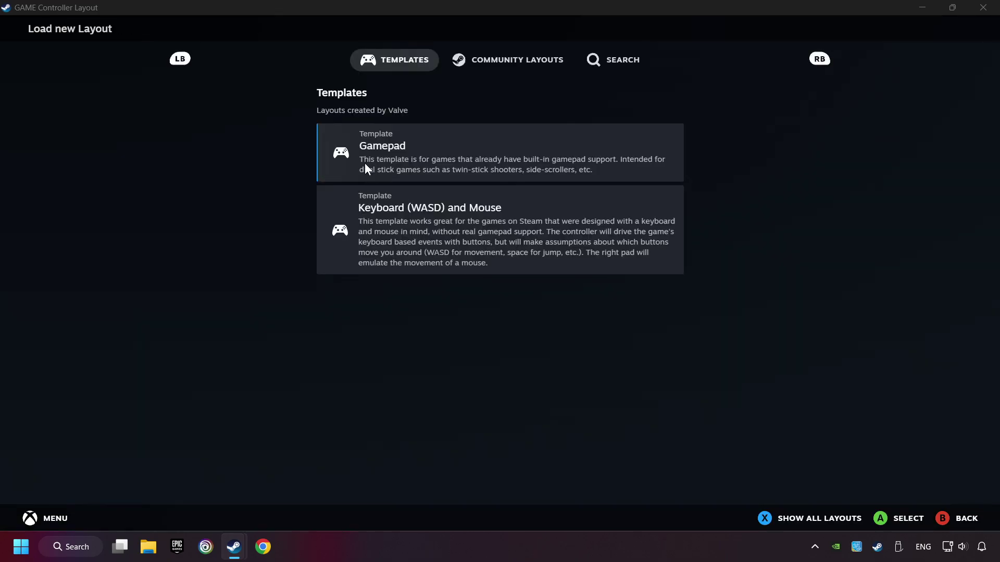
pyautogui.click(440, 149)
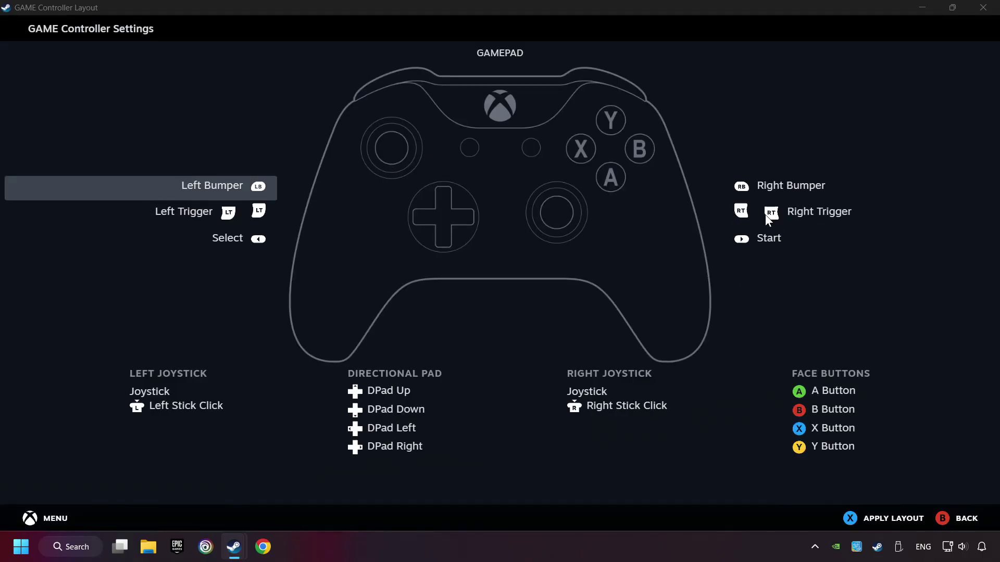
# Review the Gamepad layout's Buttons, DPad, Triggers and Joysticks settings.
pyautogui.click(778, 184)
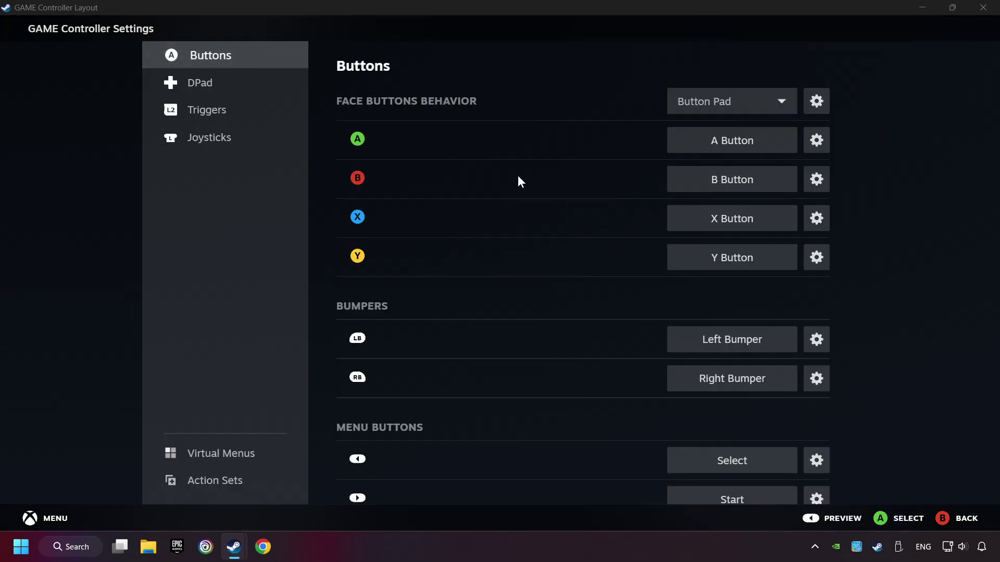
pyautogui.scroll(-1, 570, 188)
pyautogui.scroll(1, 487, 185)
pyautogui.click(195, 86)
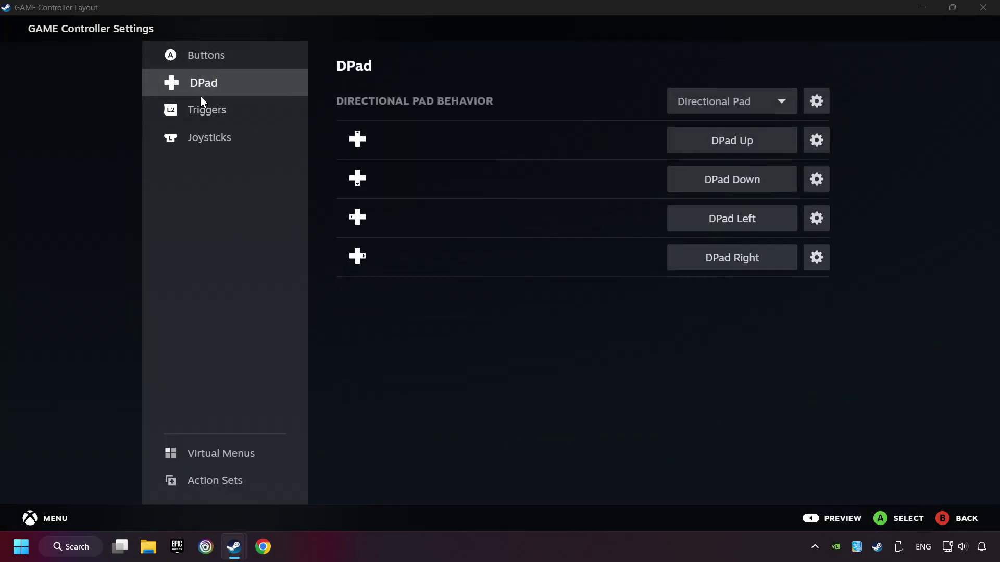
pyautogui.click(223, 110)
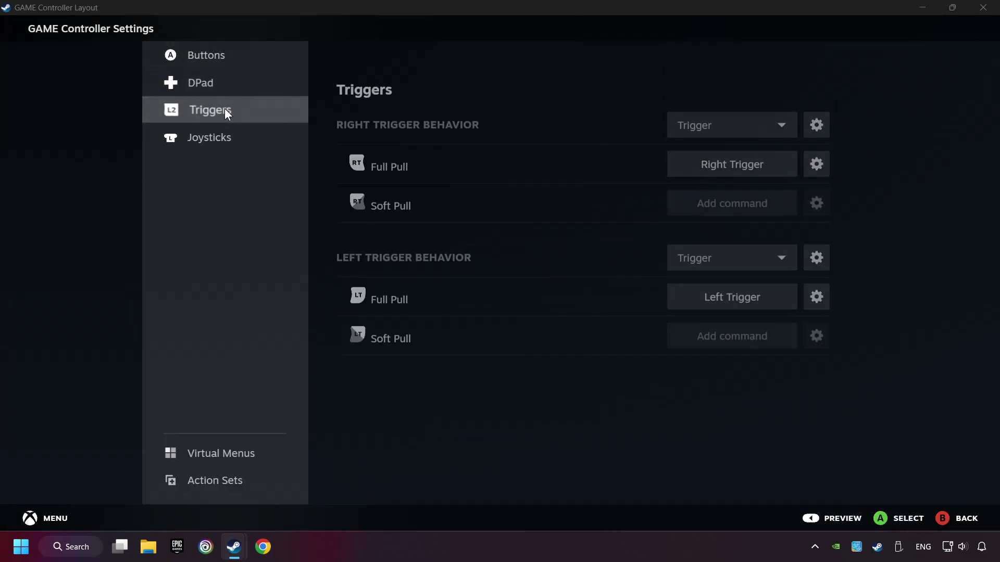
pyautogui.click(229, 136)
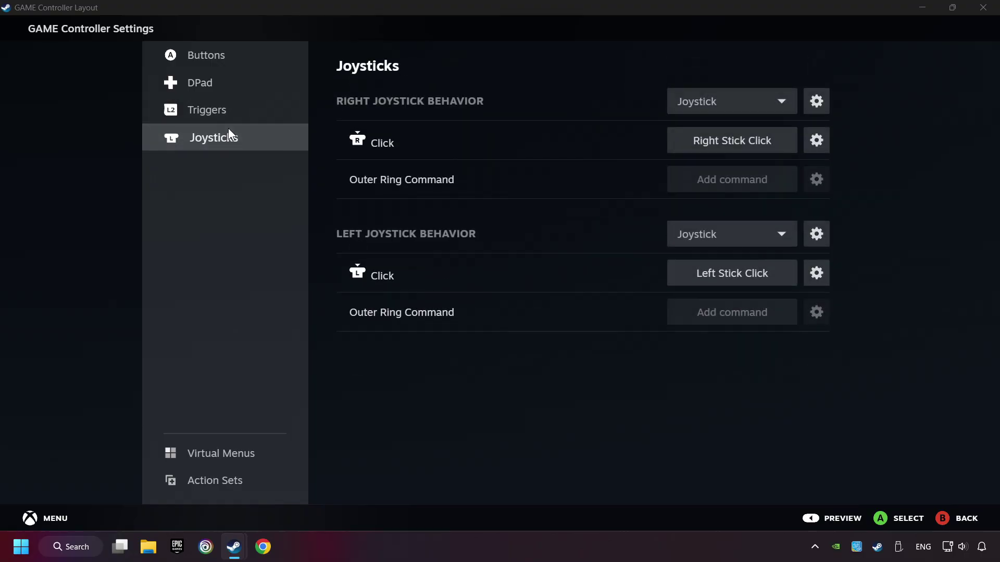
pyautogui.click(269, 66)
pyautogui.scroll(-1, 449, 290)
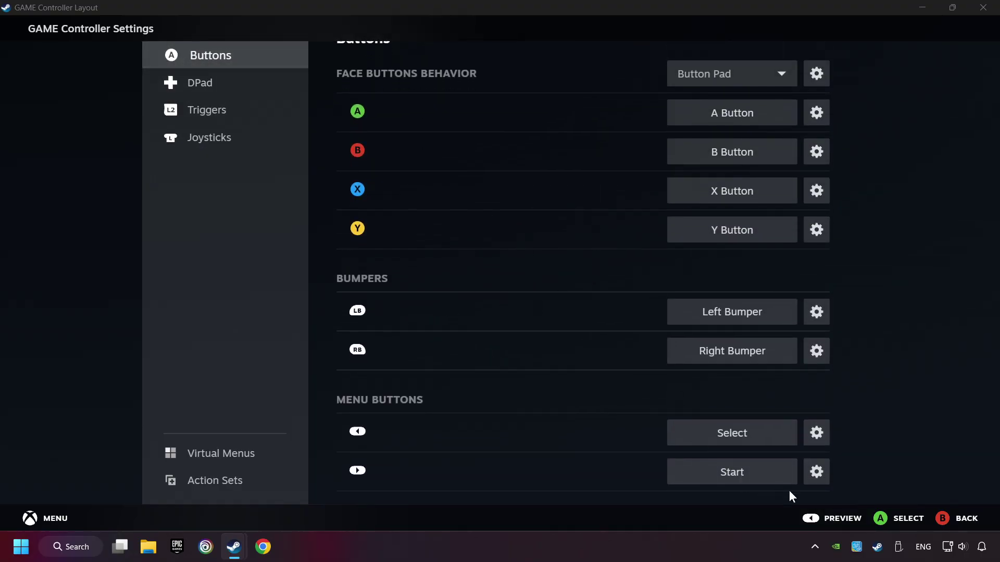
# Preview the full Gamepad layout and apply it to GAME.
pyautogui.click(832, 518)
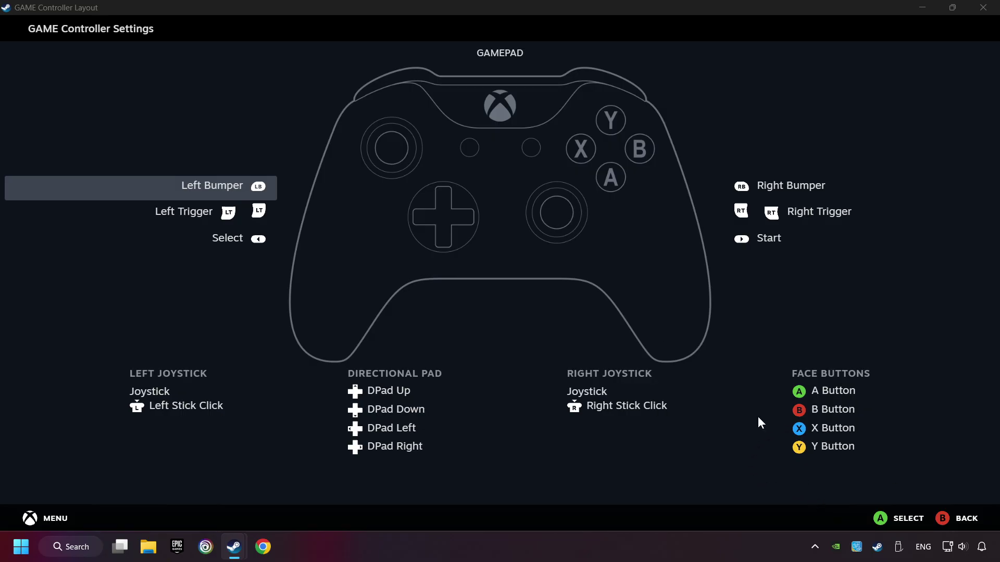
pyautogui.click(961, 519)
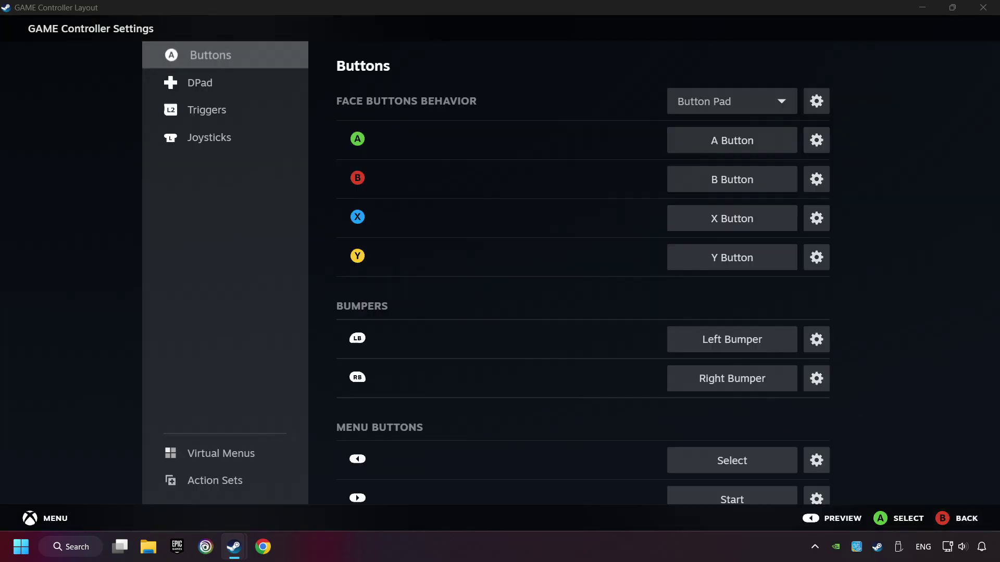
pyautogui.click(865, 519)
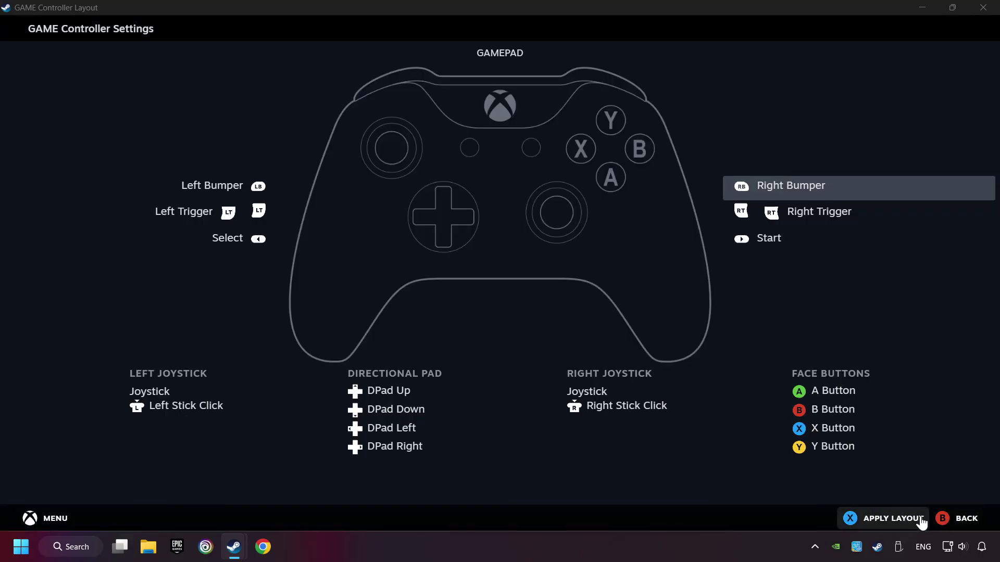
pyautogui.click(878, 525)
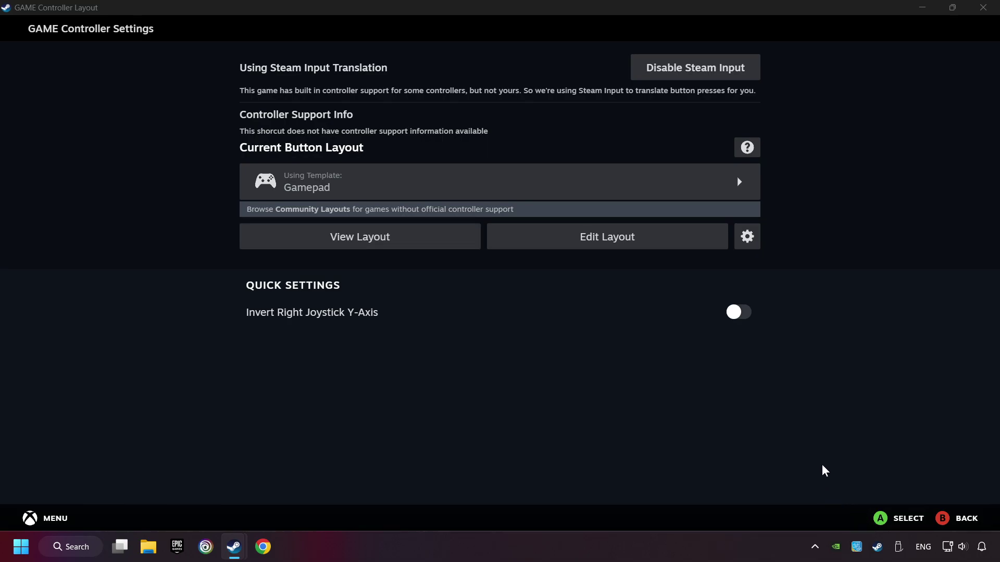
pyautogui.click(941, 522)
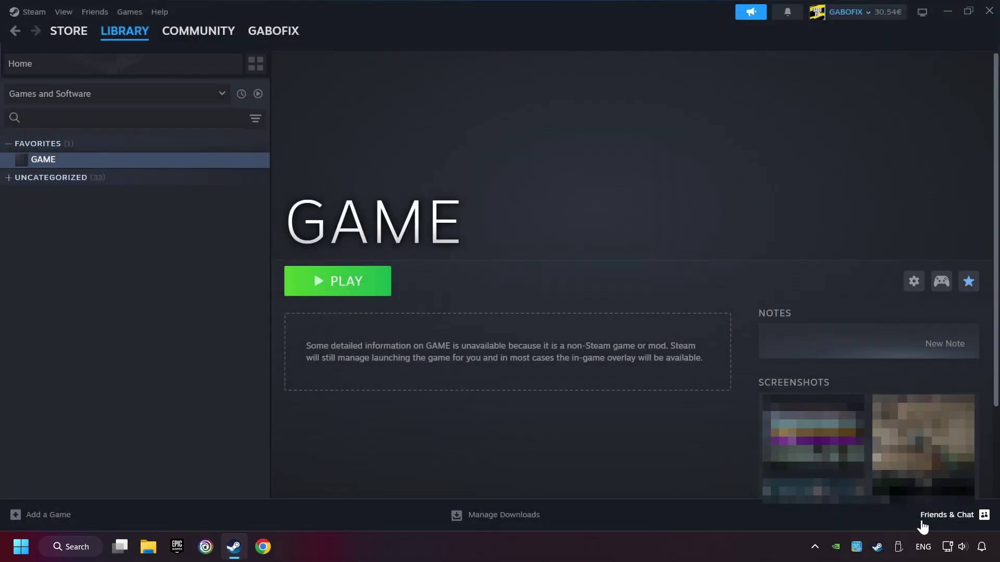